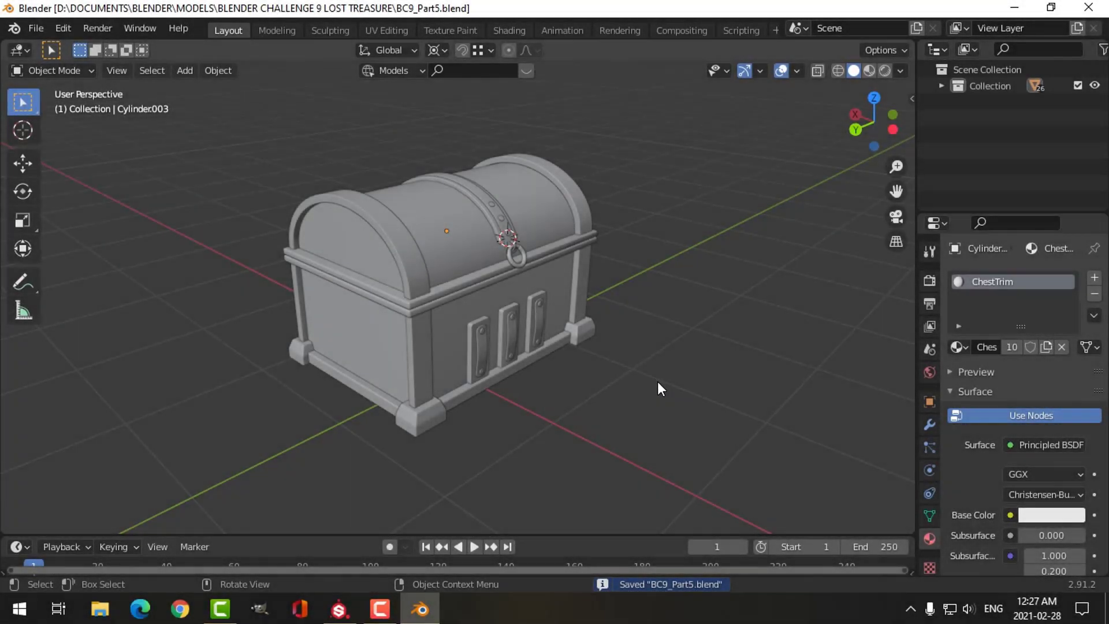
Step: Inspect the chest's trim band, lid rim, corner feet, front plates and main body by selecting each
mouse_move(656, 376)
middle_down()
mouse_move(631, 372)
mouse_move(643, 369)
middle_up()
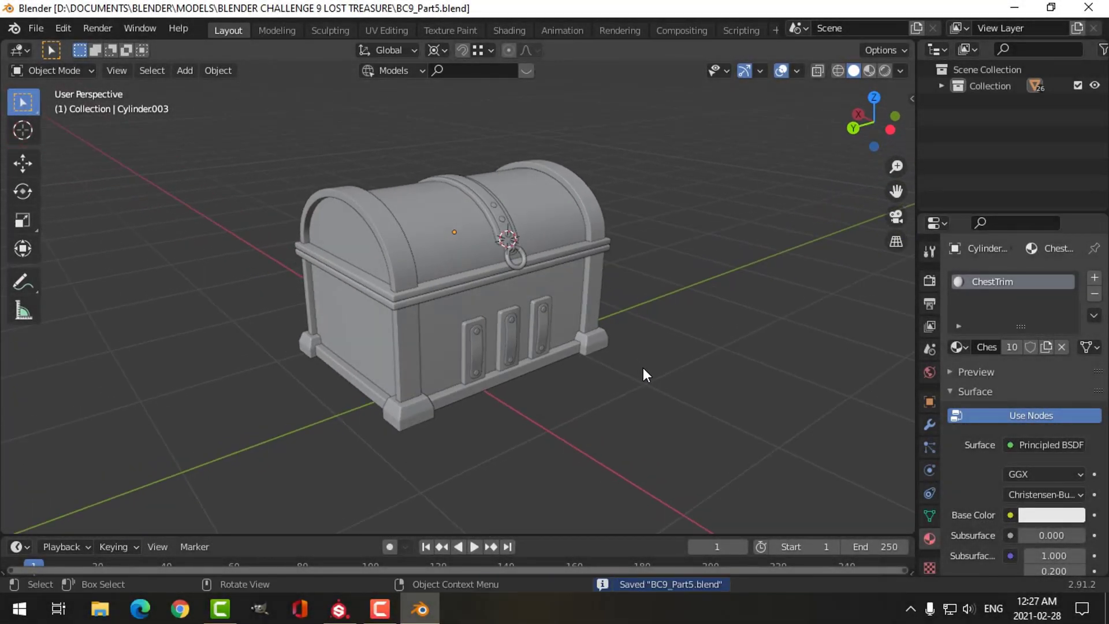
scroll(644, 366, up, 1)
click(618, 191)
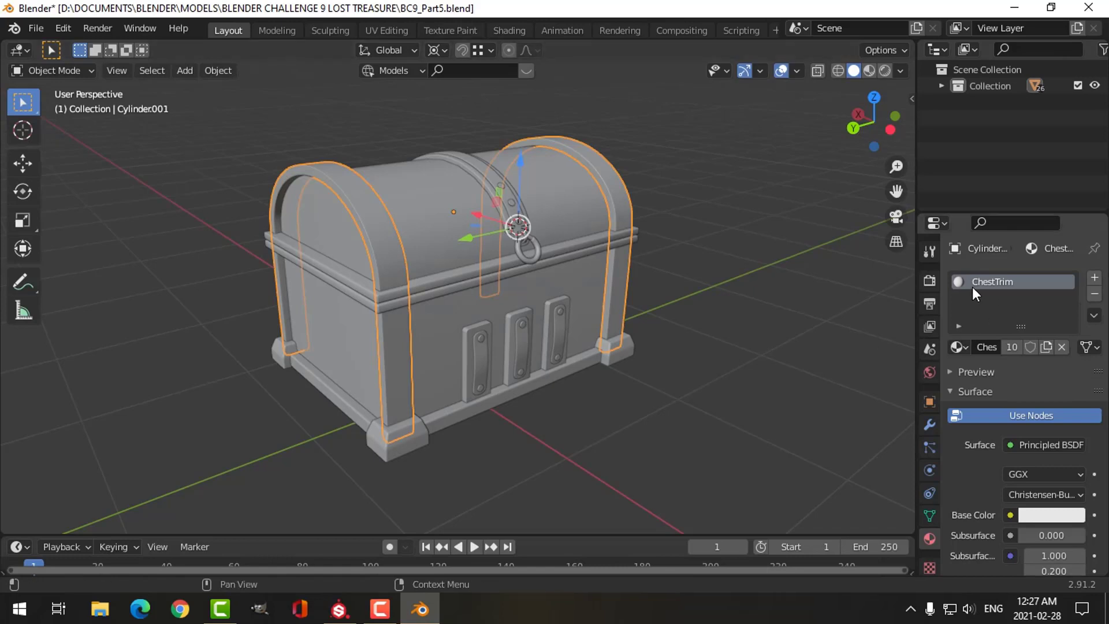
click(349, 286)
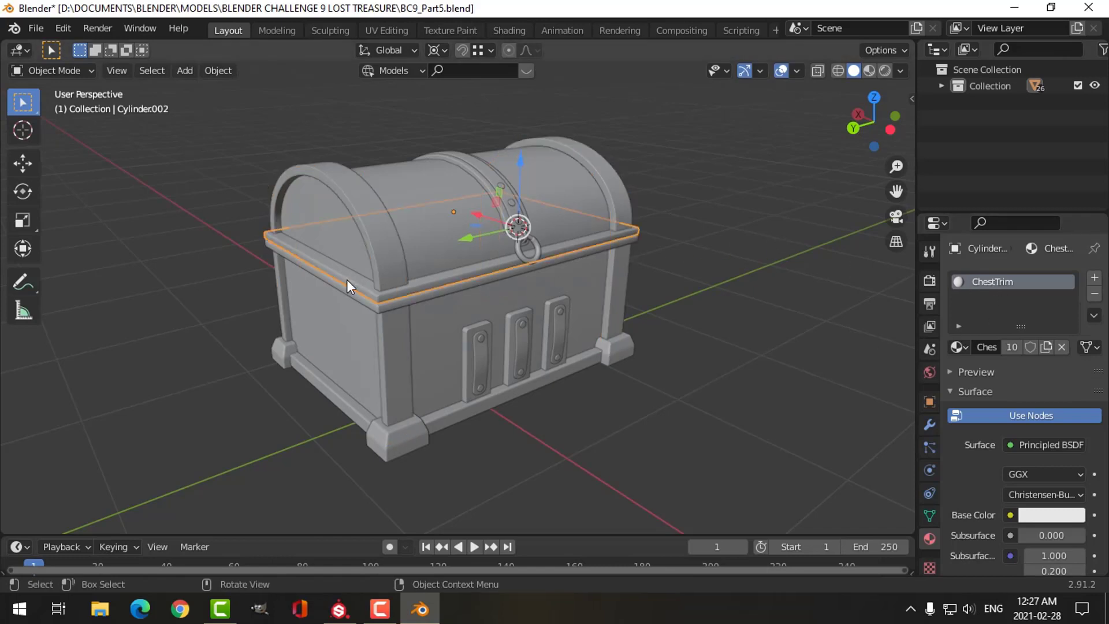
click(395, 350)
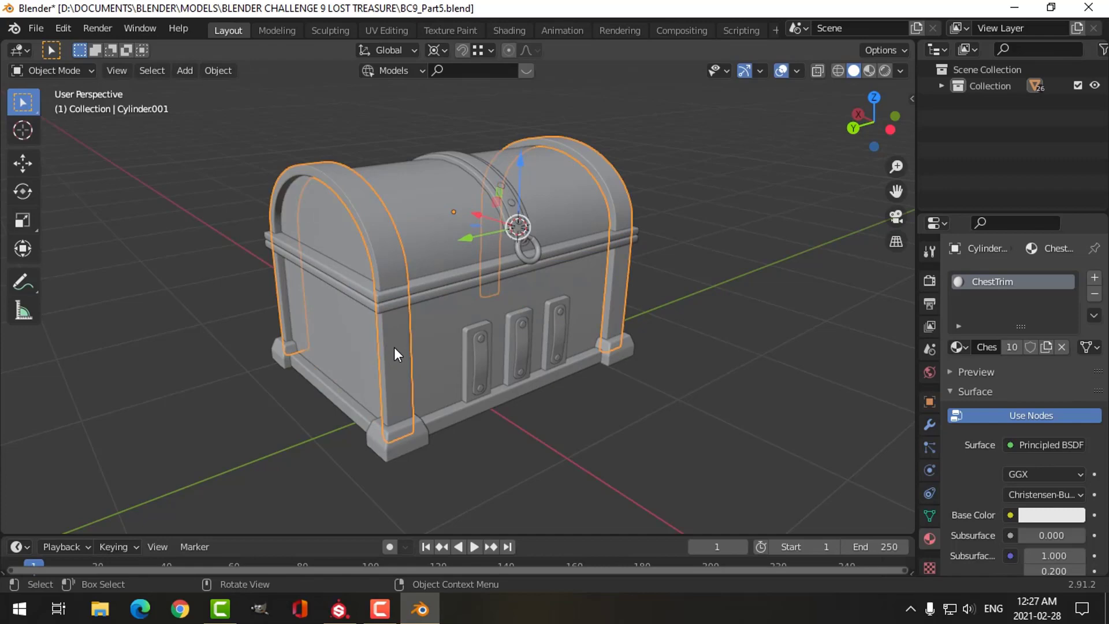
click(407, 436)
click(464, 359)
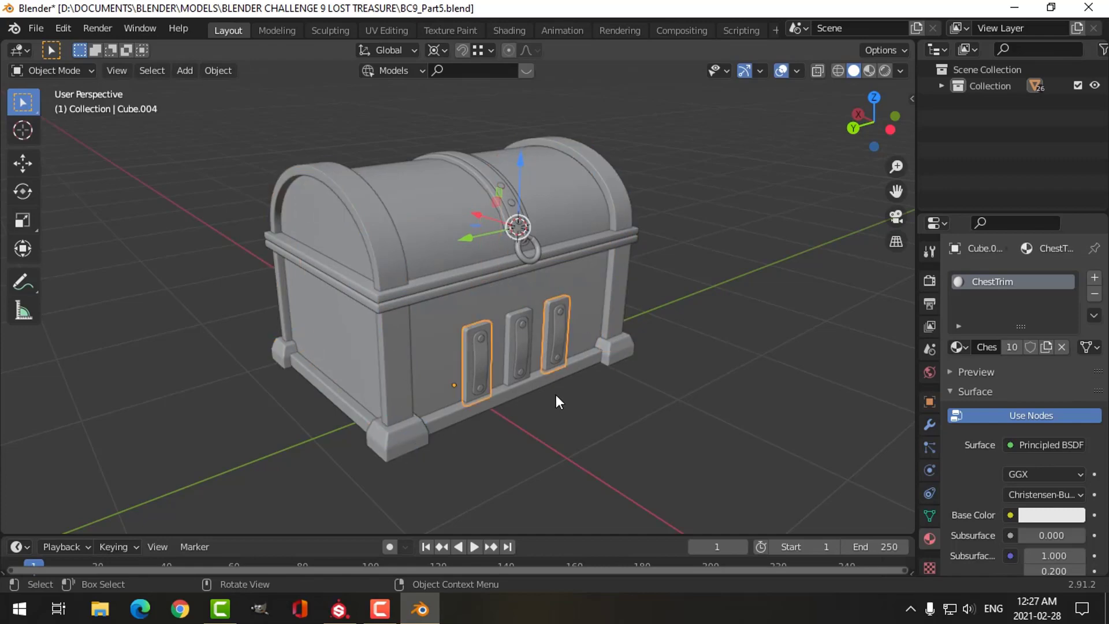
click(556, 394)
click(522, 268)
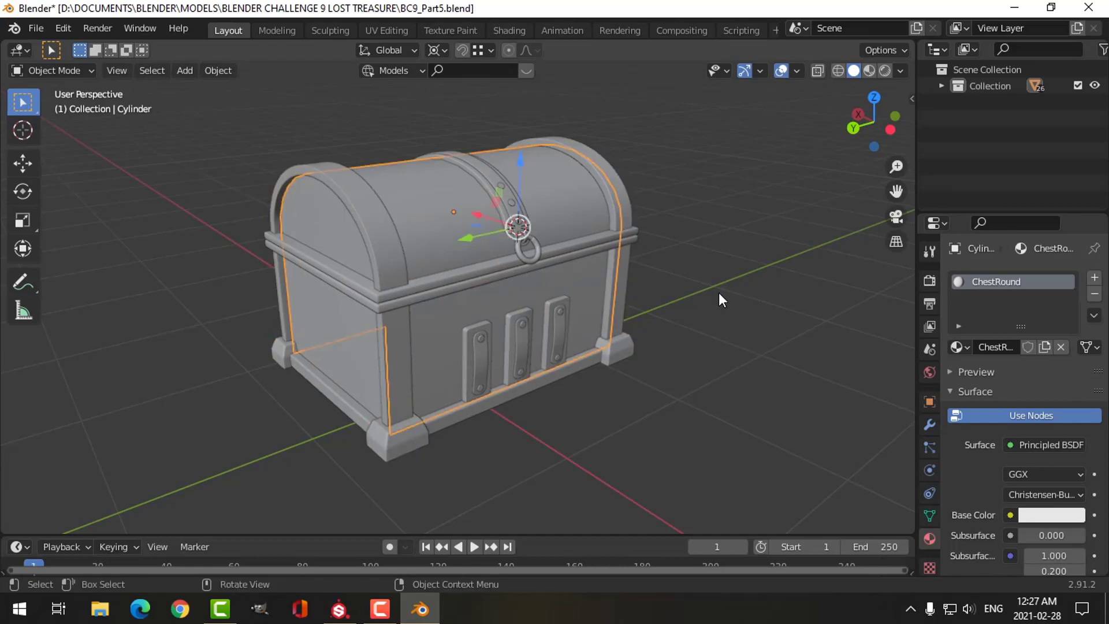
Step: Orbit to a frontal view and inspect the lid's metal band and front plate Cube.004
mouse_move(755, 295)
middle_down()
mouse_move(637, 314)
mouse_move(515, 293)
mouse_move(554, 314)
mouse_move(700, 283)
mouse_move(735, 305)
mouse_move(746, 281)
middle_up()
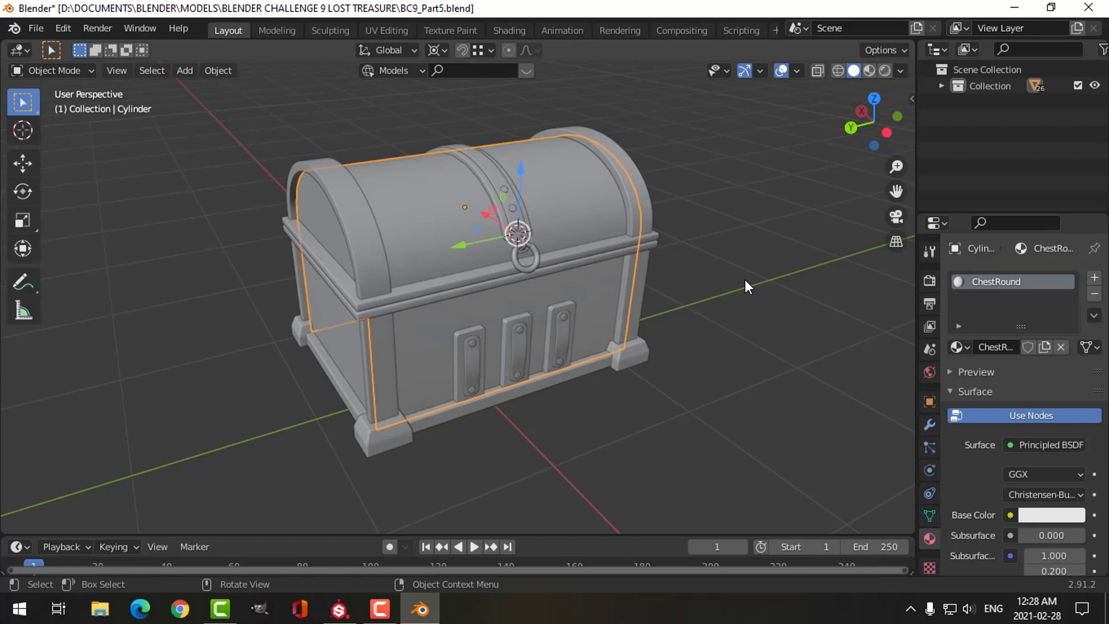
middle_drag(744, 271, 719, 286)
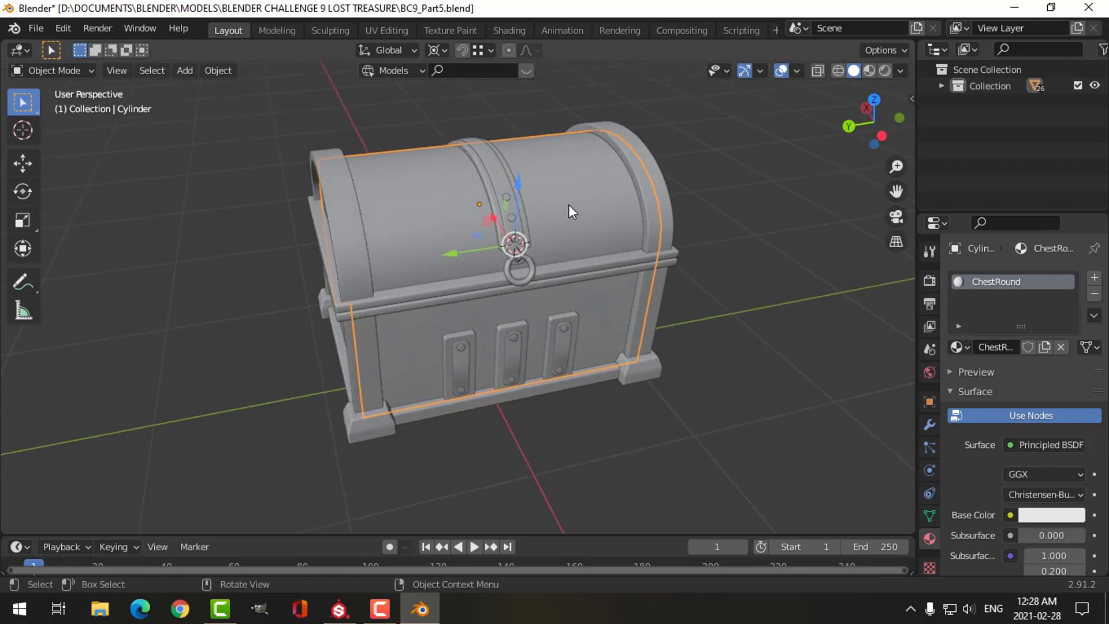
click(503, 174)
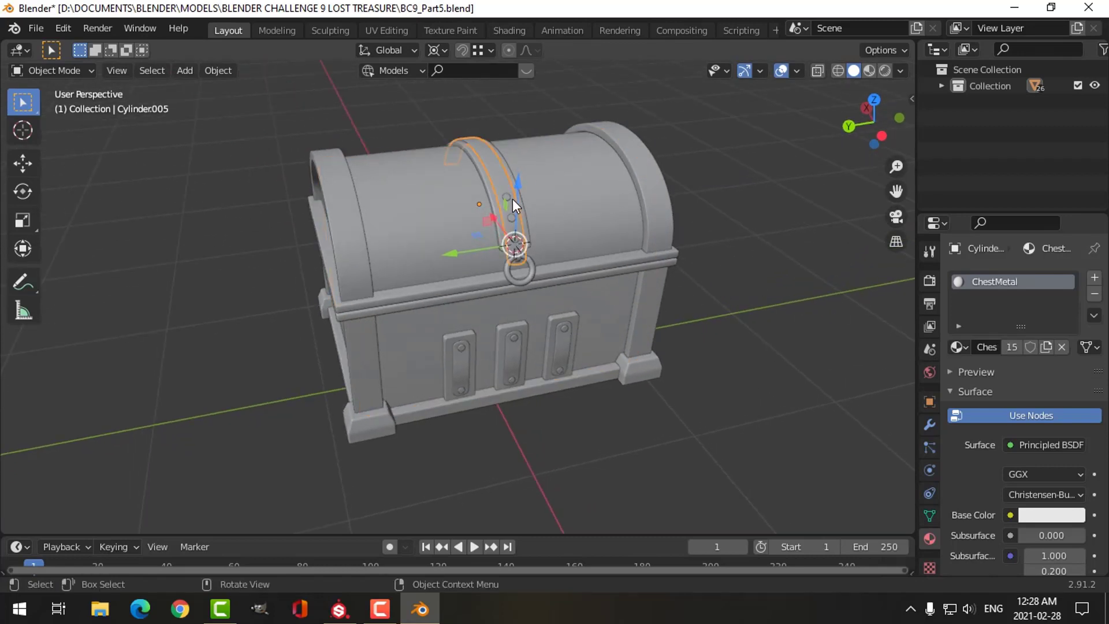
click(461, 362)
click(446, 349)
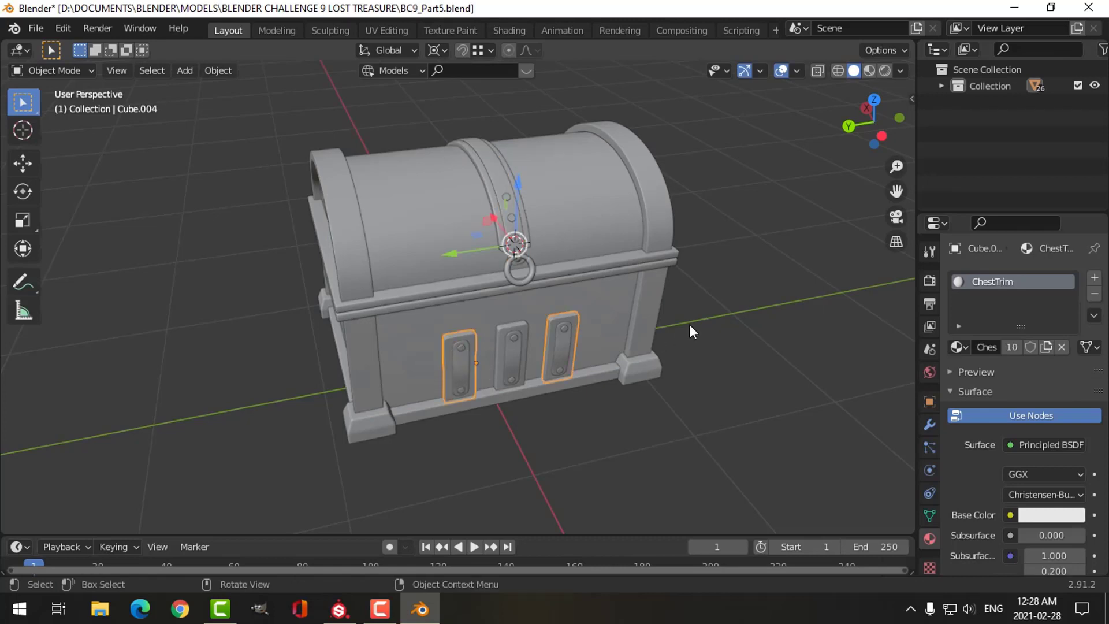
middle_drag(712, 313, 691, 284)
Step: Save the Blender treasure chest scene
key(ctrl+s)
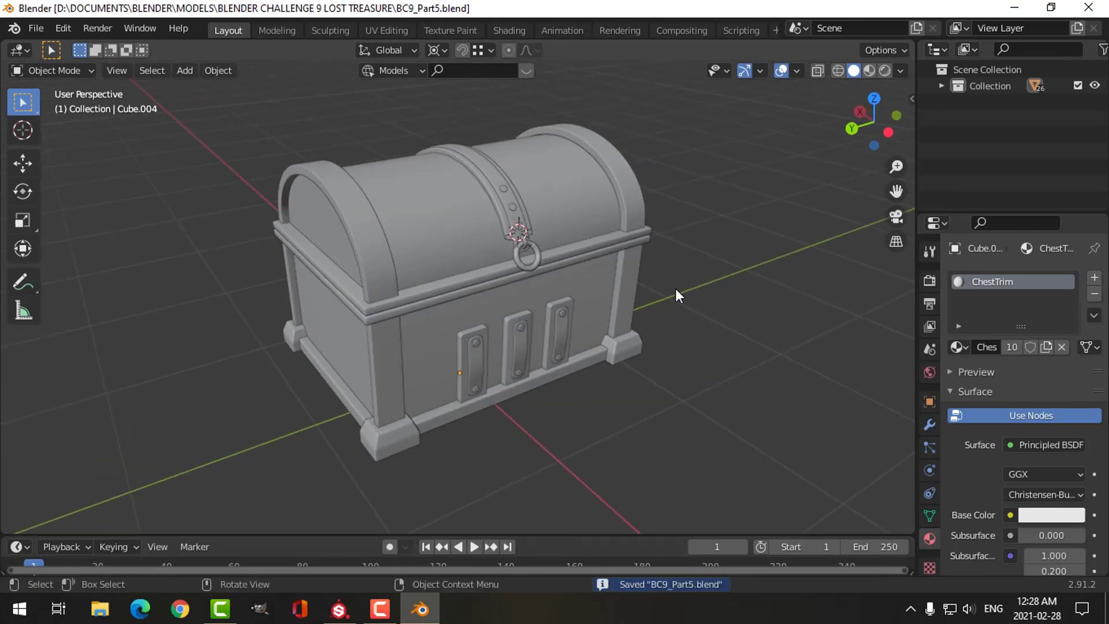
scroll(676, 290, down, 2)
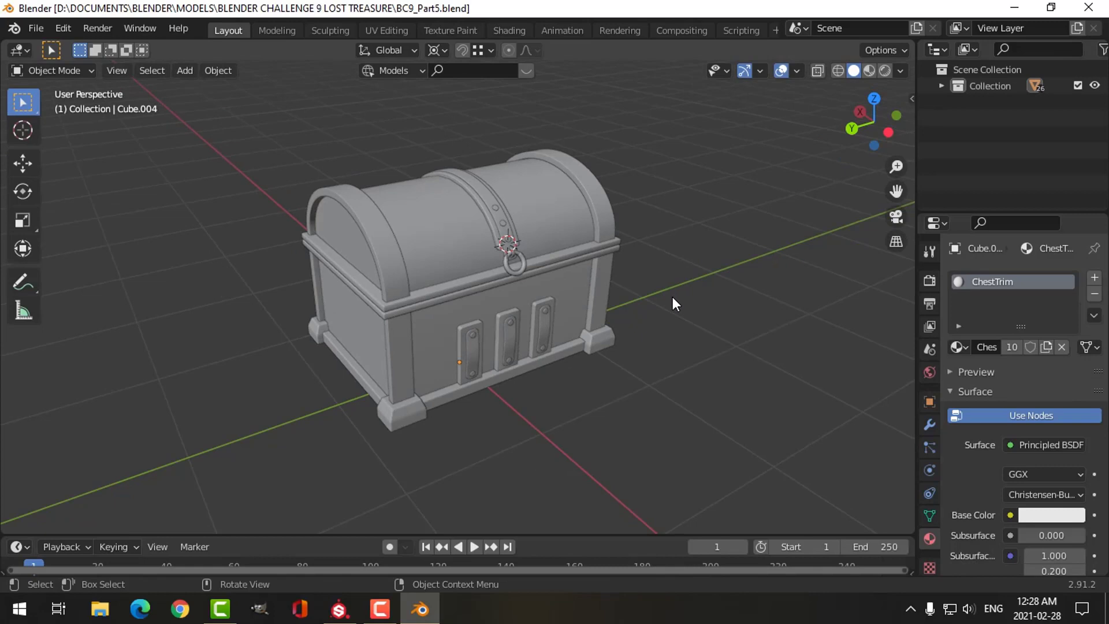
scroll(669, 297, up, 2)
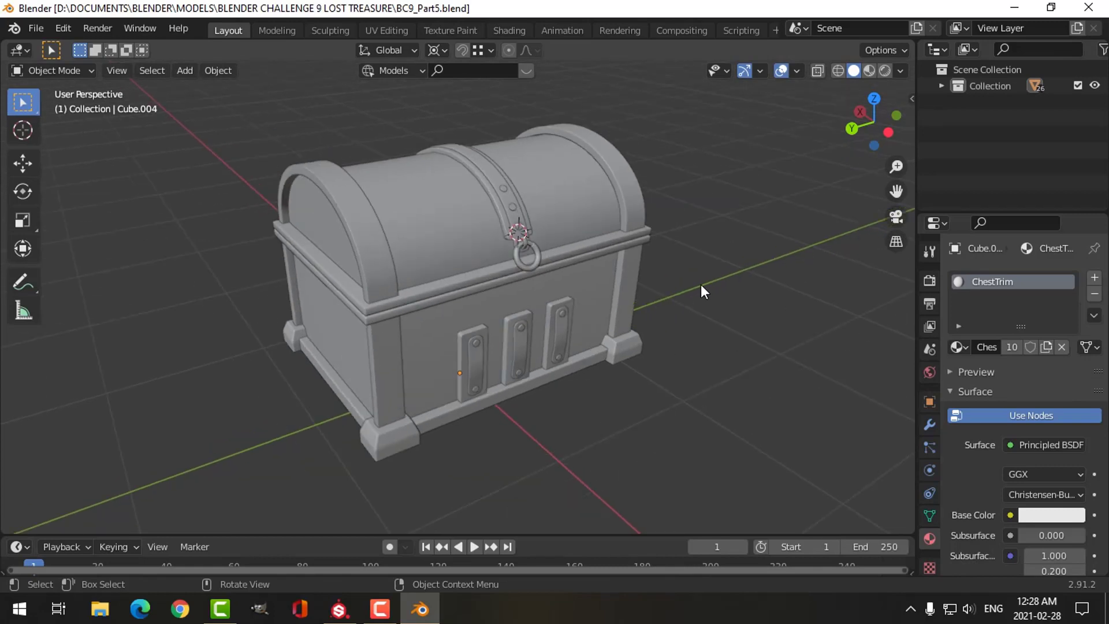
Step: Select all chest parts and start an FBX (.fbx) export
key(a)
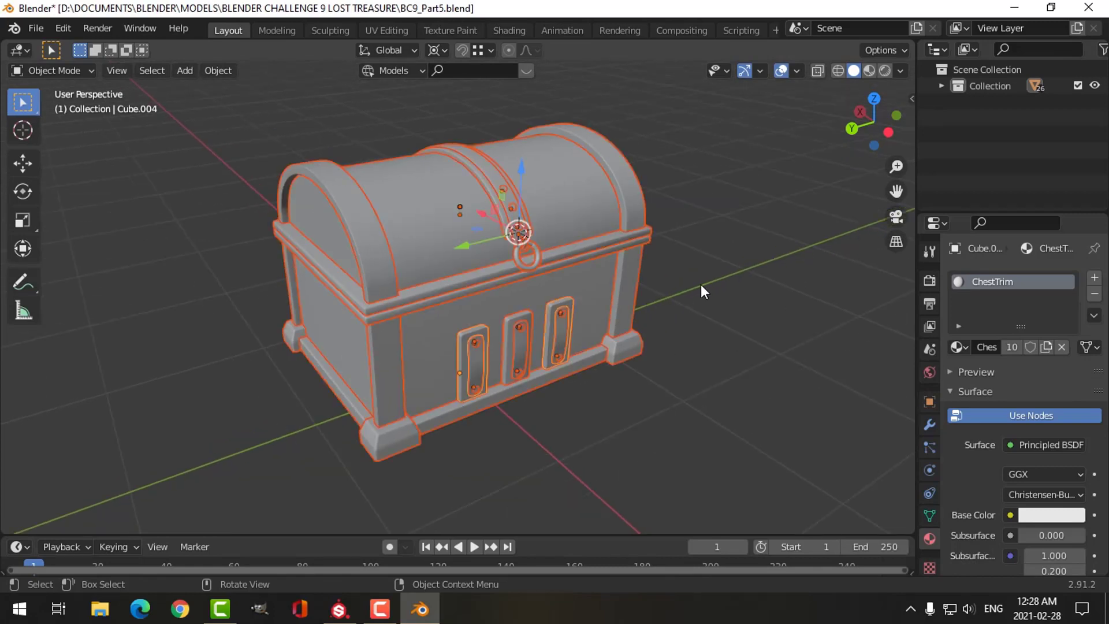
click(42, 31)
mouse_move(69, 262)
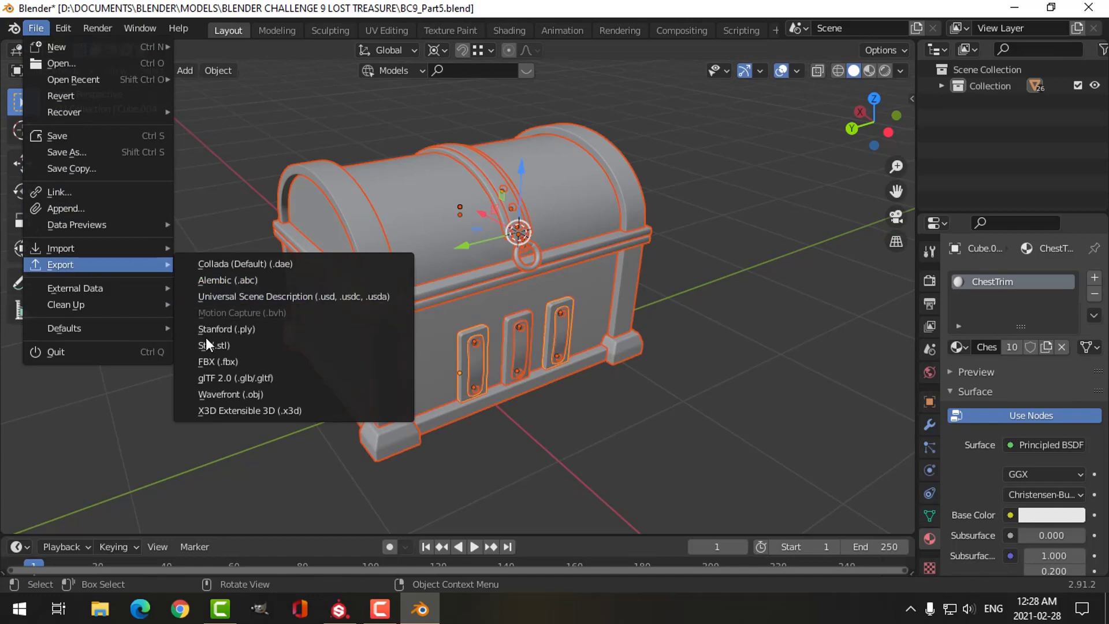
click(218, 360)
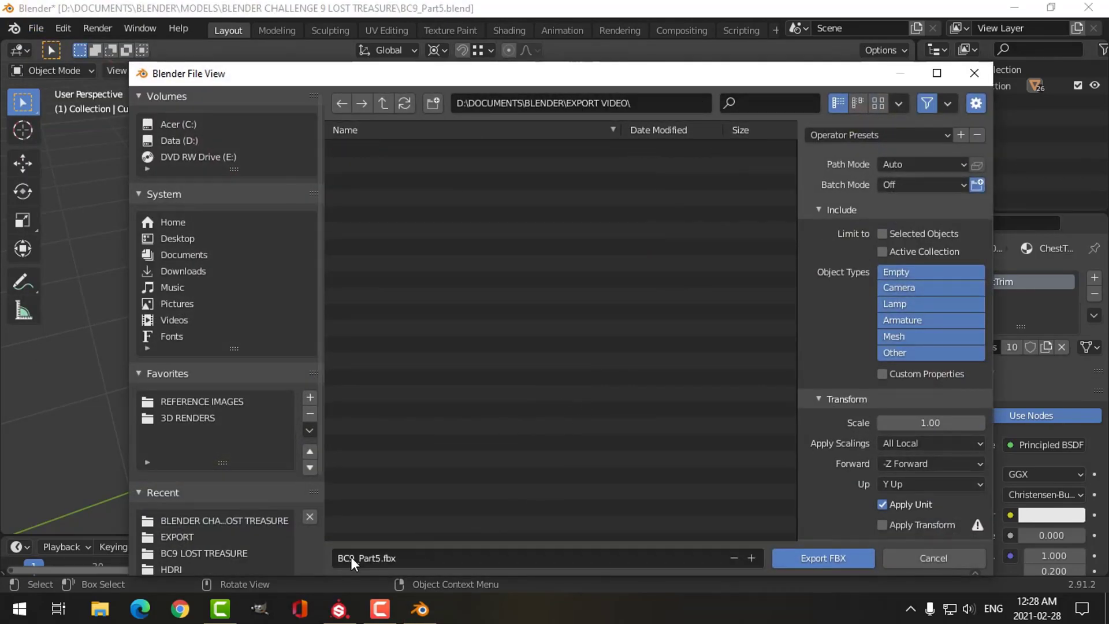
Step: Name the export file TreasureChest.fbx
click(425, 558)
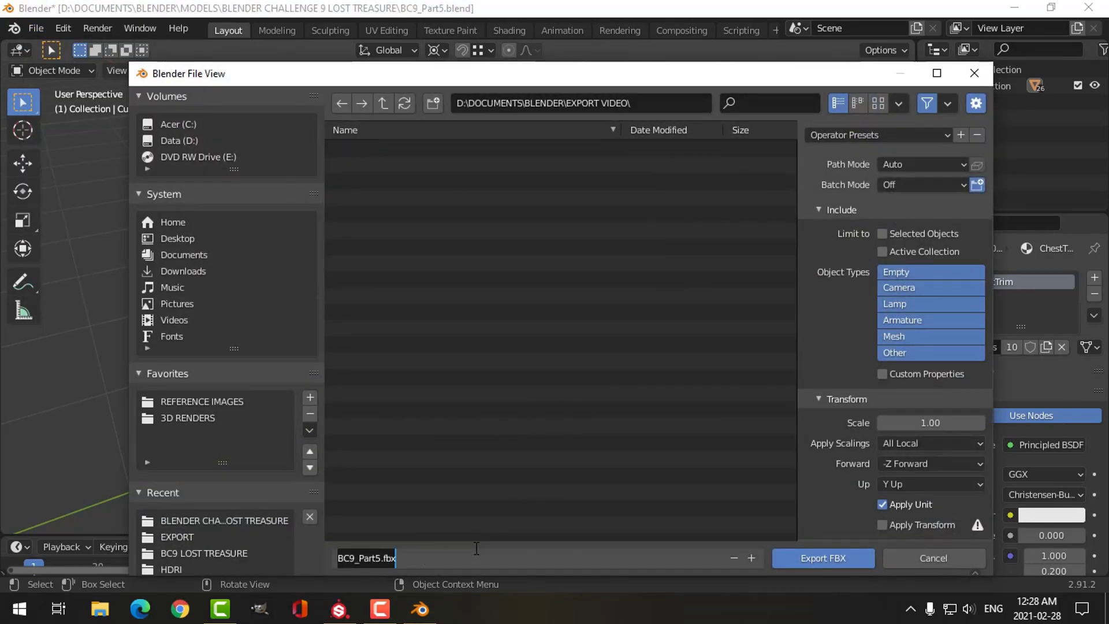
text(tREA)
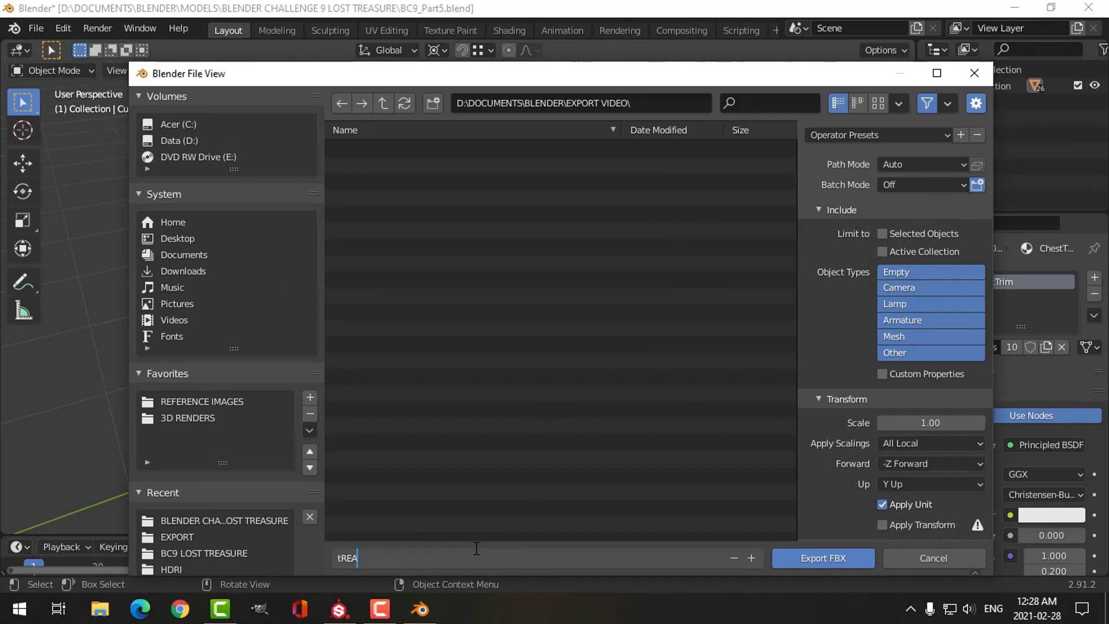
key(BackSpace)
key(BackSpace)
key(Caps_Lock)
text(TreasureChest)
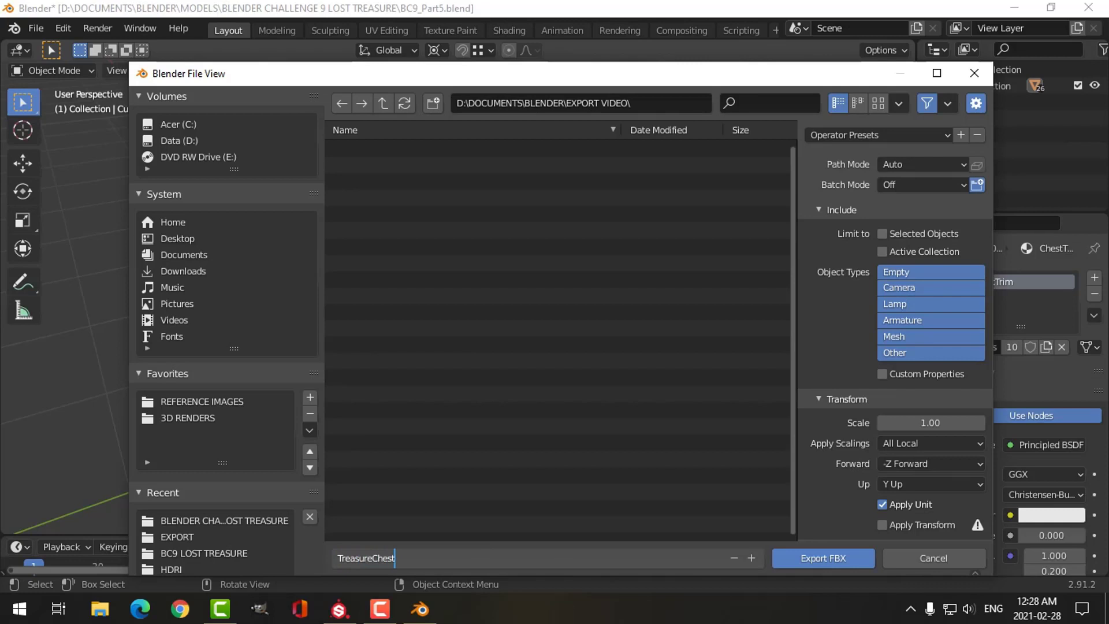
Step: Limit the export to Selected Objects and Mesh type, then export the FBX
click(882, 233)
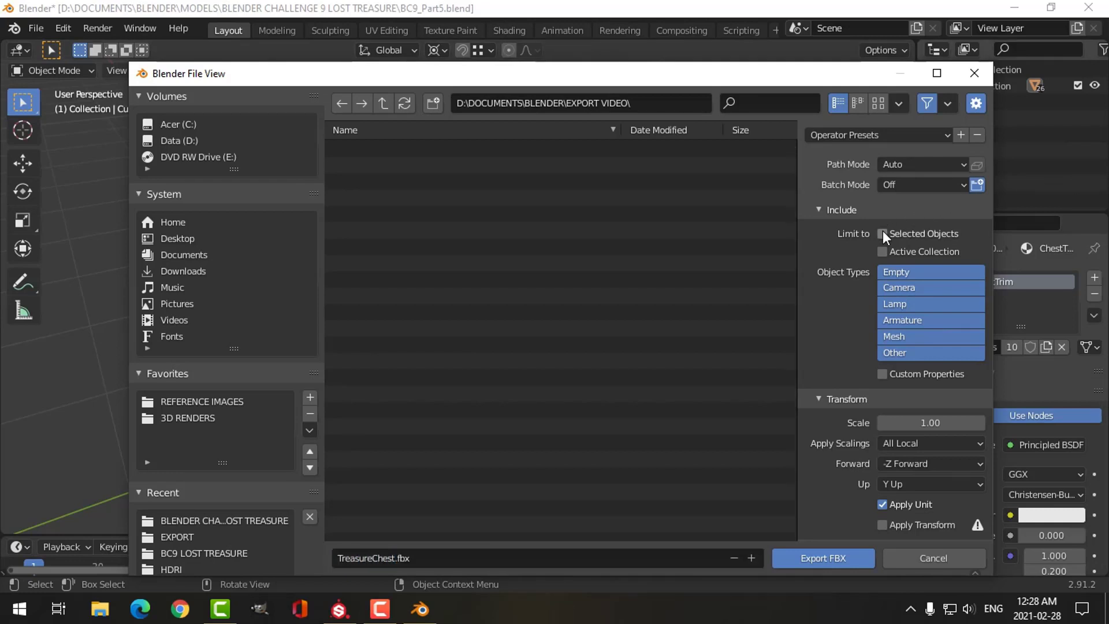
click(893, 335)
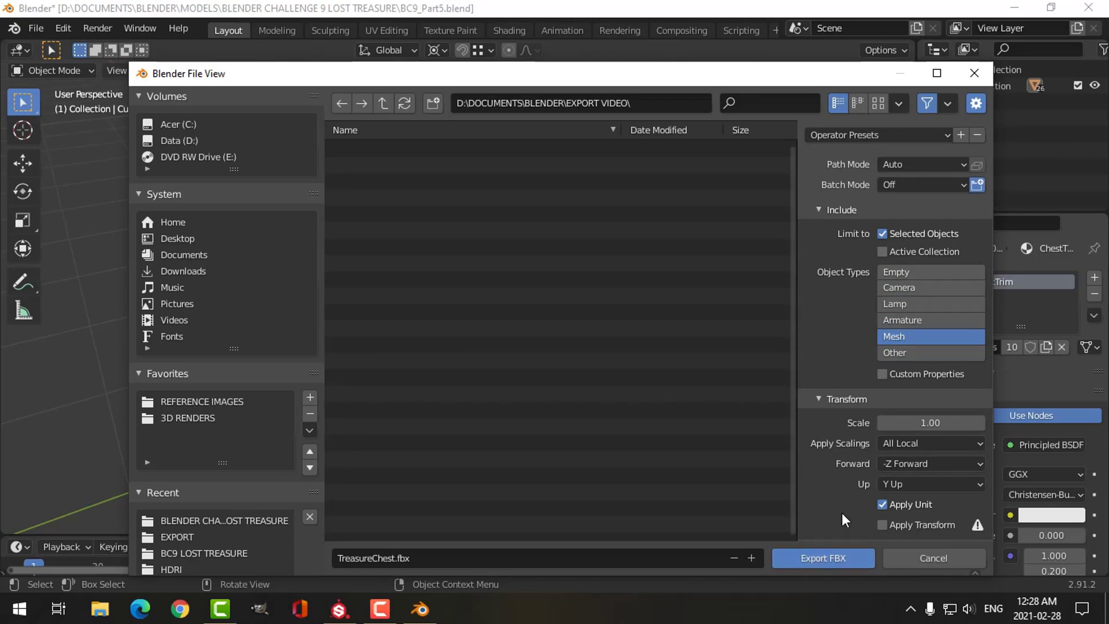
click(823, 559)
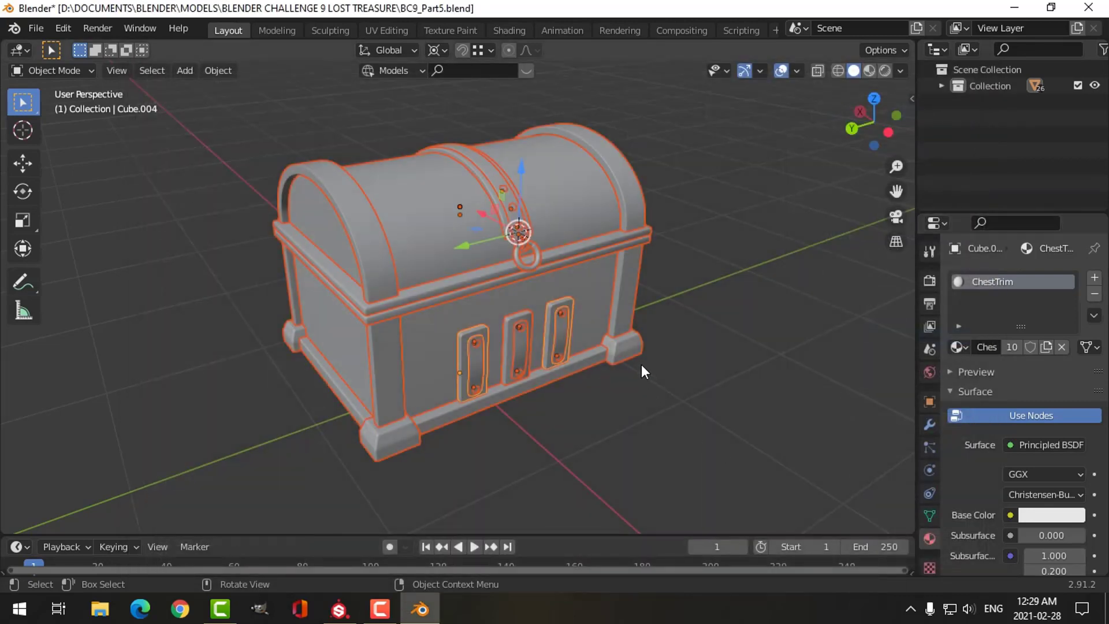
Step: Start a new Substance Painter project with 2048 document resolution
click(338, 608)
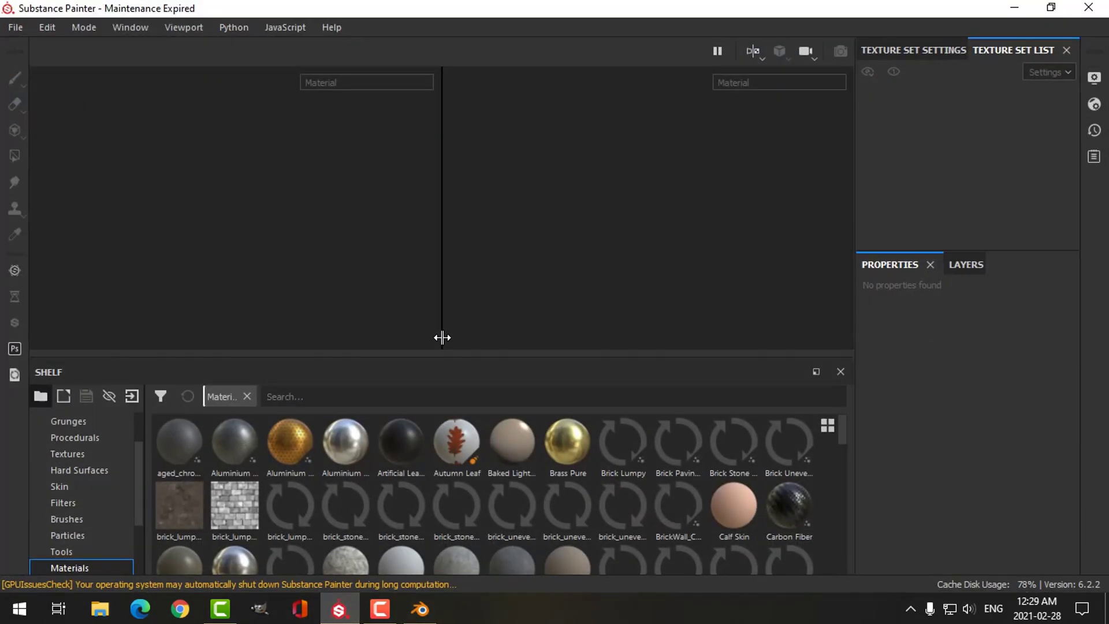
click(22, 30)
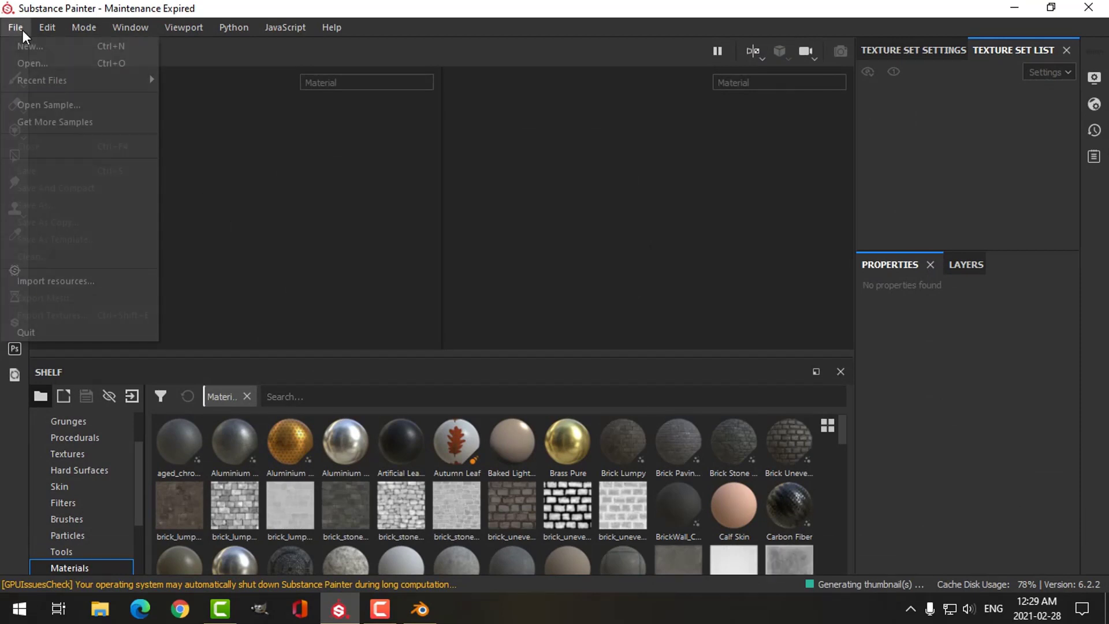
click(28, 45)
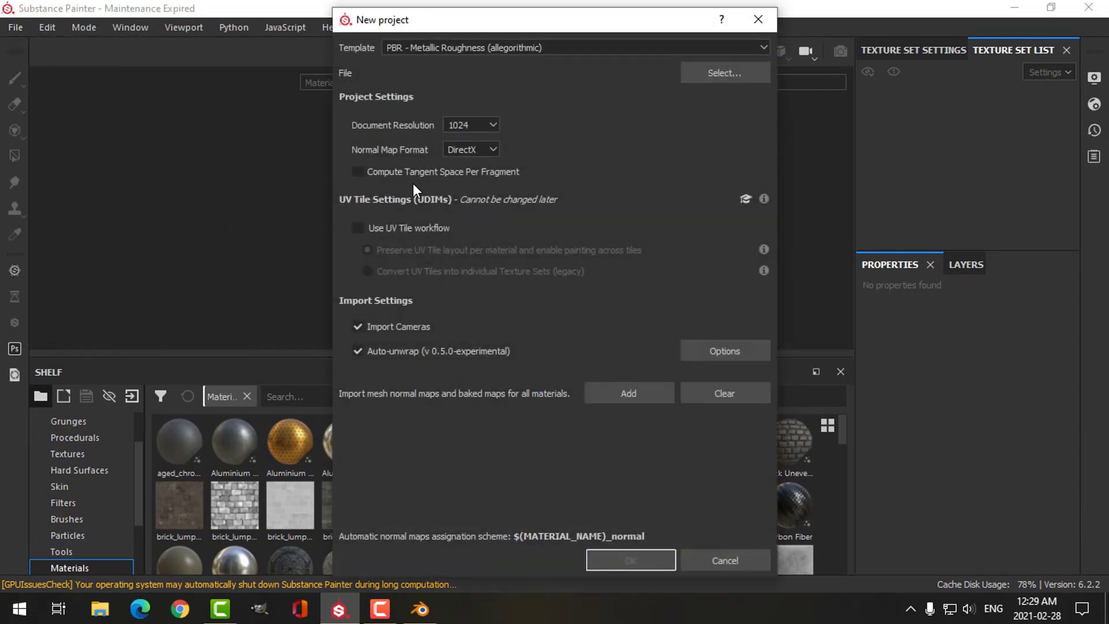
click(481, 126)
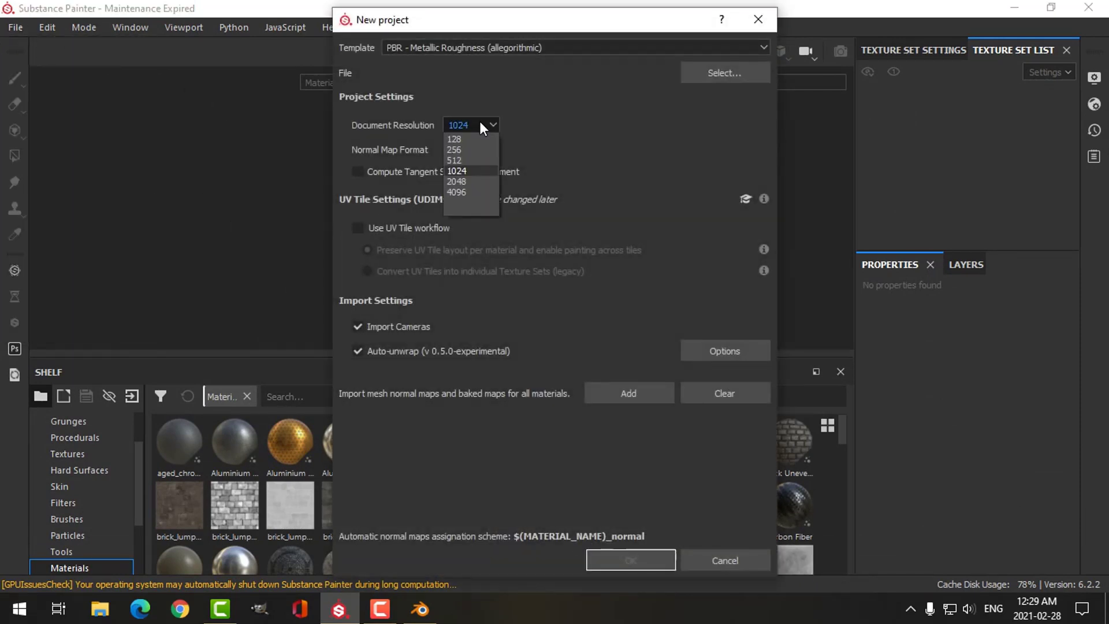
click(476, 181)
Step: Load TreasureChest.fbx from the EXPORT VIDEO folder as the project mesh and create it
click(696, 74)
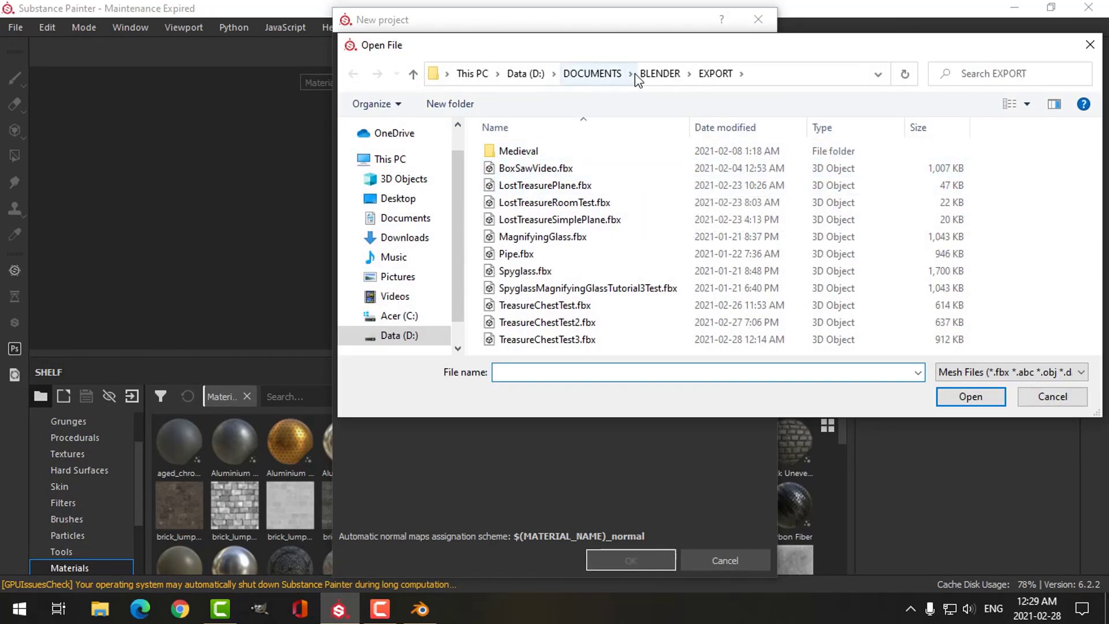
click(658, 73)
double_click(532, 236)
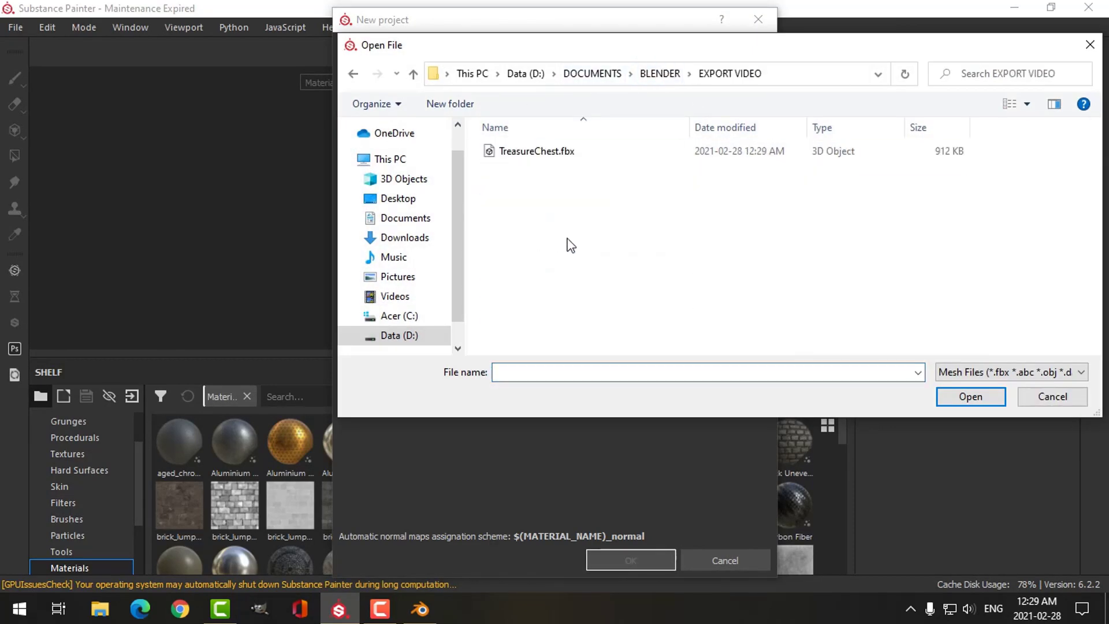
click(546, 154)
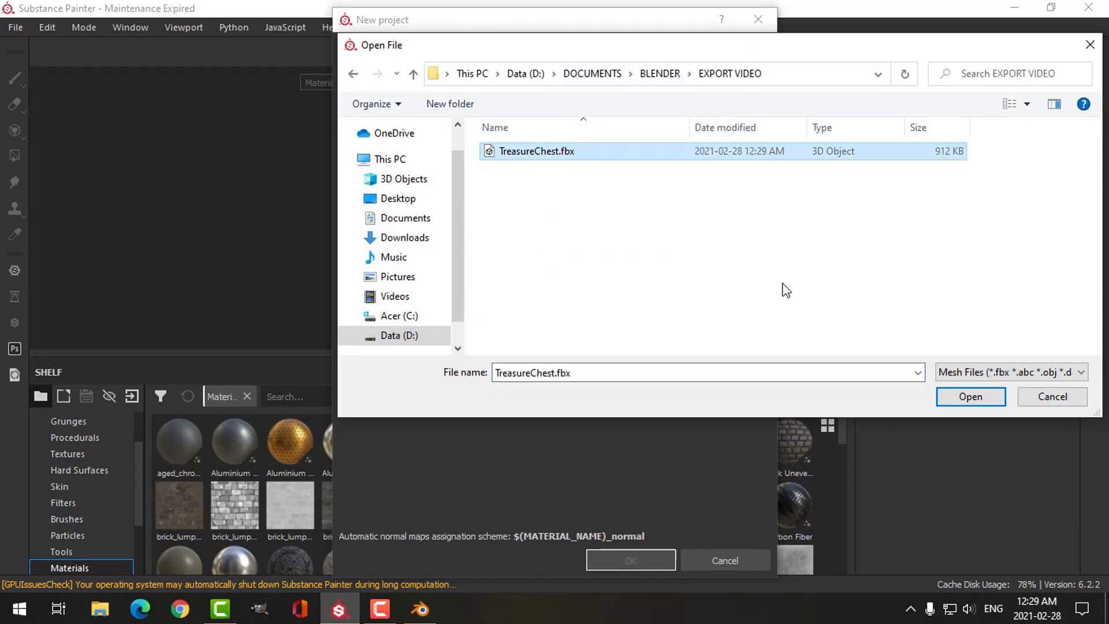
click(961, 395)
click(634, 557)
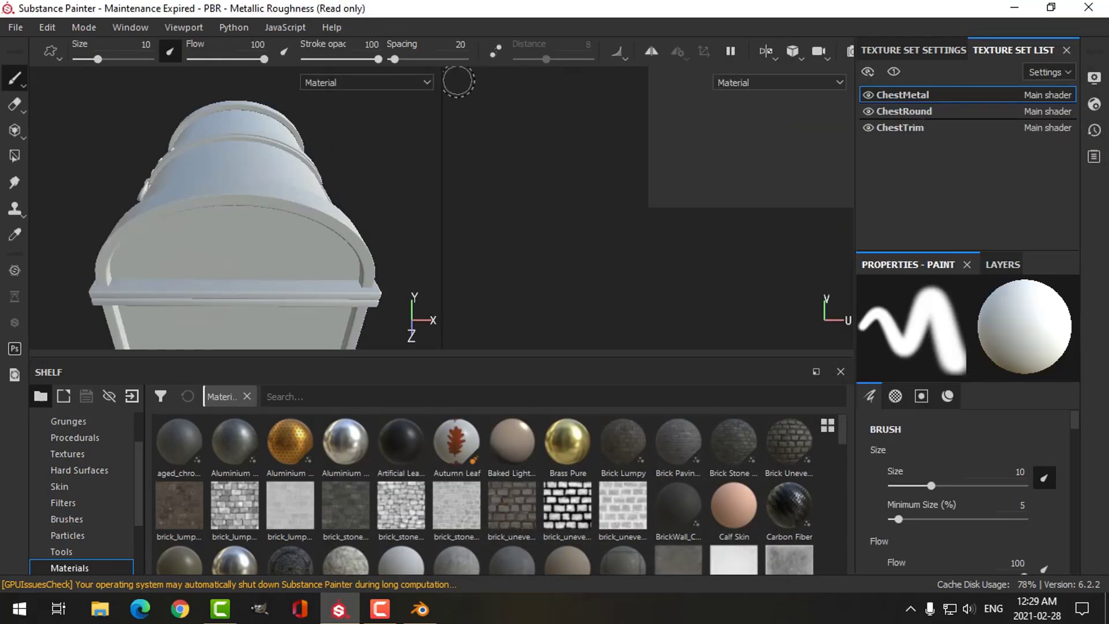
Step: Switch to a 3D-only viewport, orbit the chest, and view ChestMetal's texture set settings down to Mesh Maps
click(775, 51)
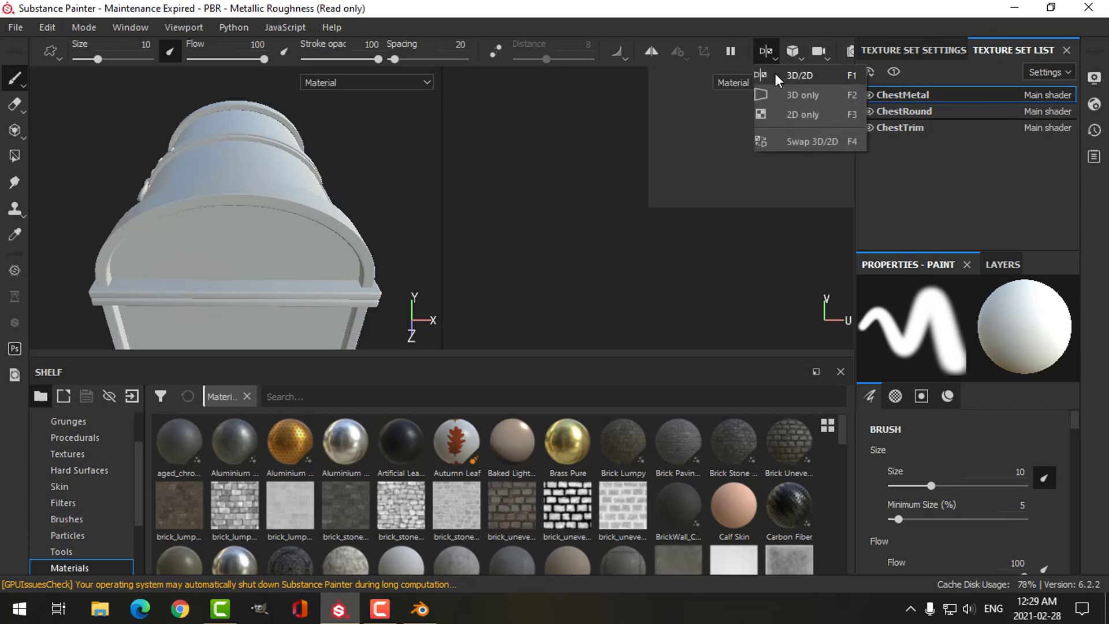
click(780, 89)
alt+drag(579, 220, 641, 231)
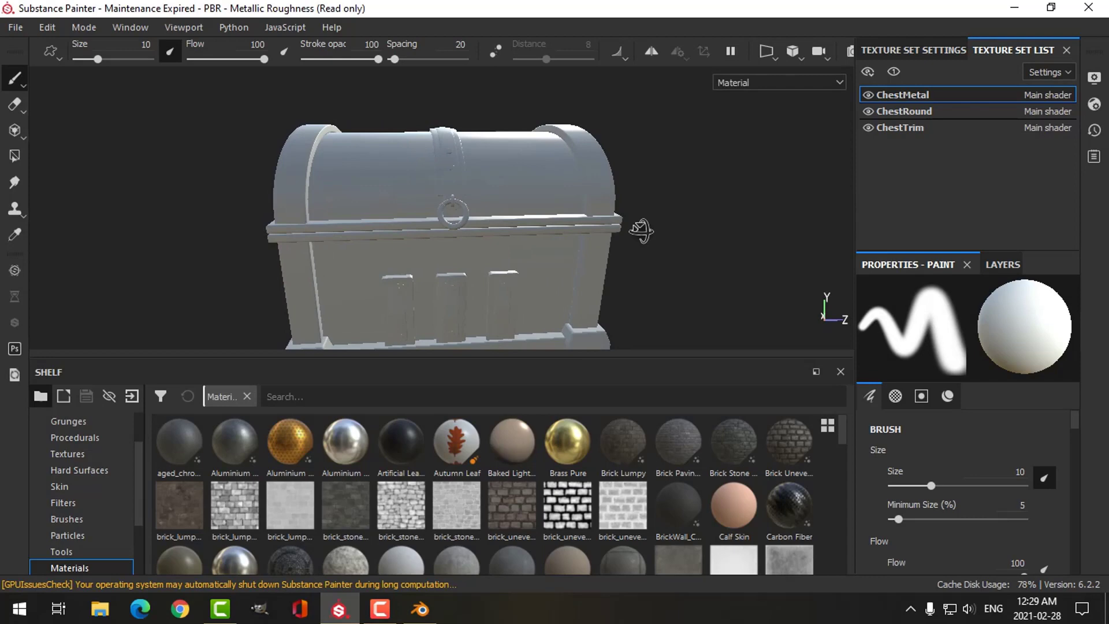
mouse_move(460, 245)
alt+mouse_down()
mouse_move(607, 250)
mouse_move(560, 241)
mouse_move(531, 248)
mouse_move(519, 228)
mouse_move(490, 237)
alt+mouse_up()
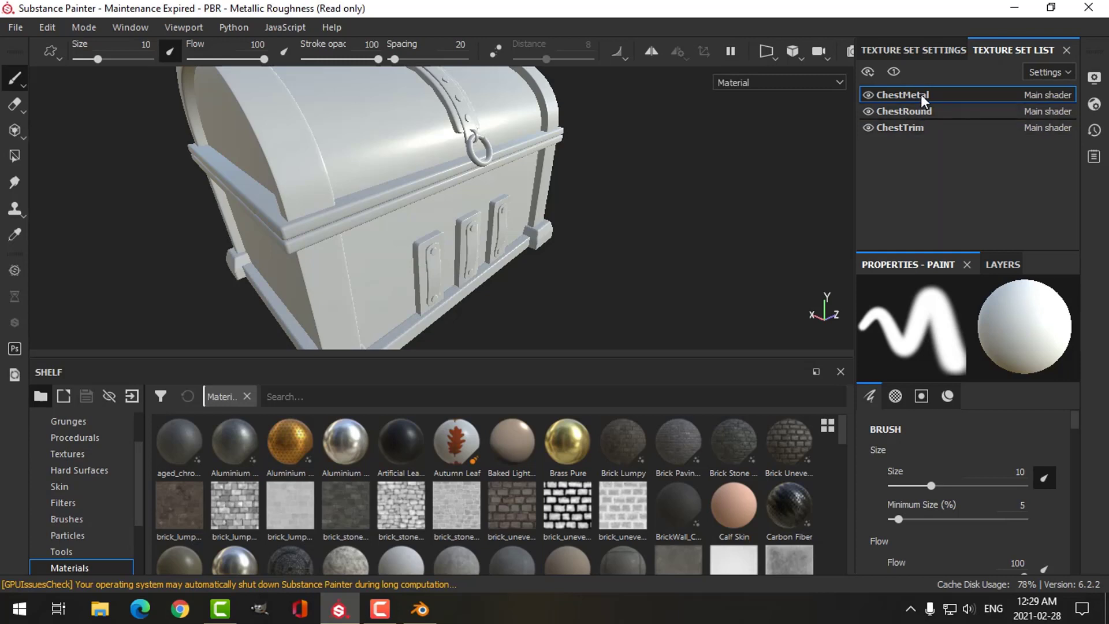
click(918, 48)
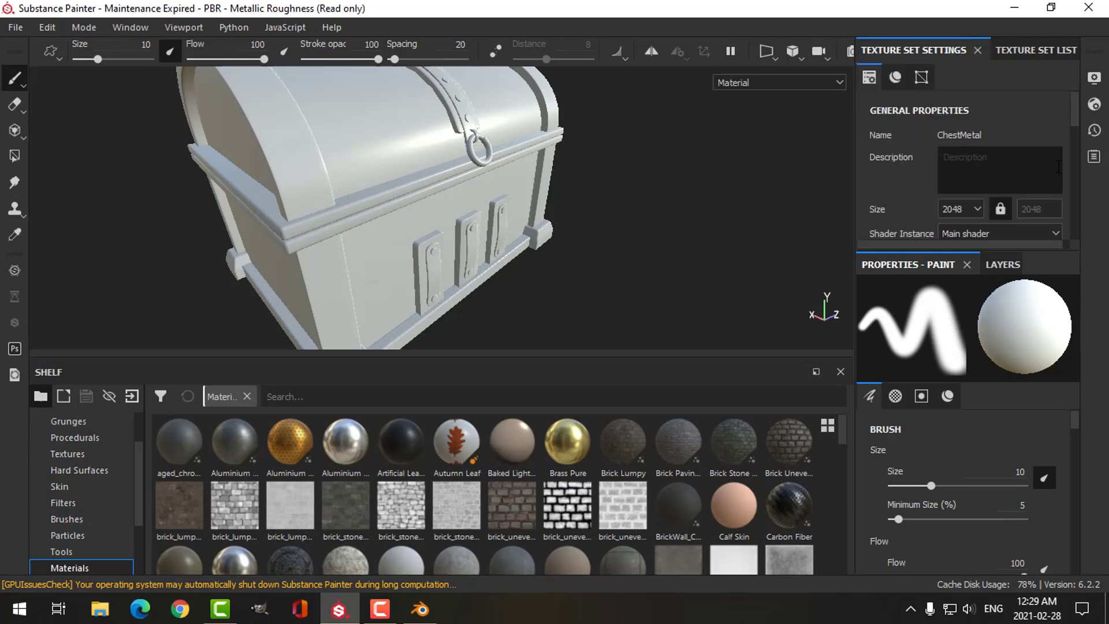
drag(1075, 107, 1079, 196)
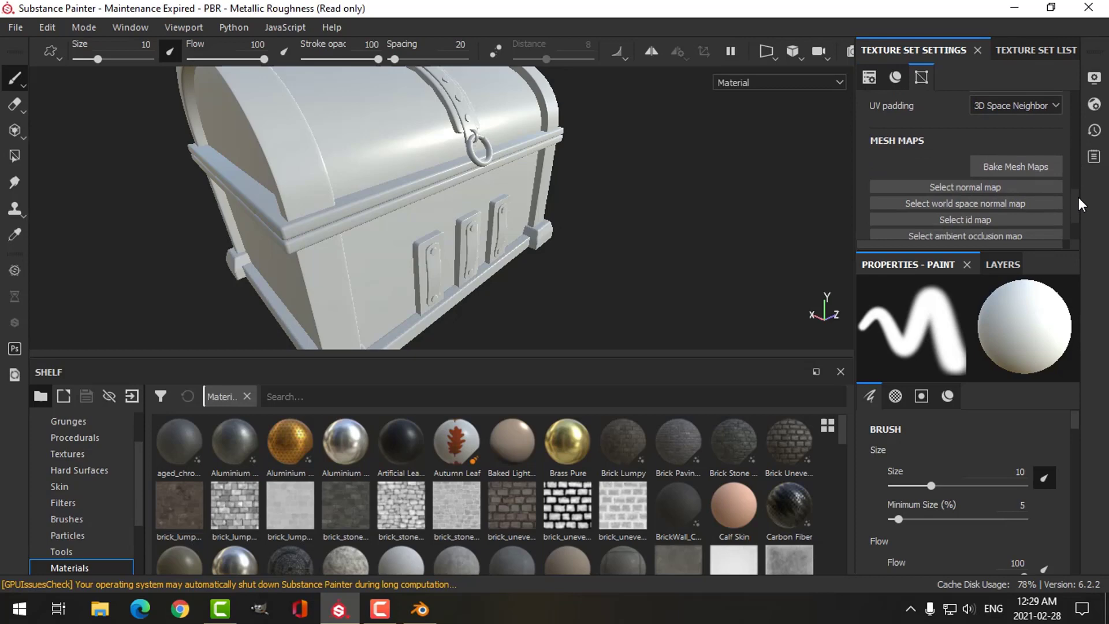
Step: Bake the chest's mesh maps with a 2048 output size
click(1021, 165)
click(572, 82)
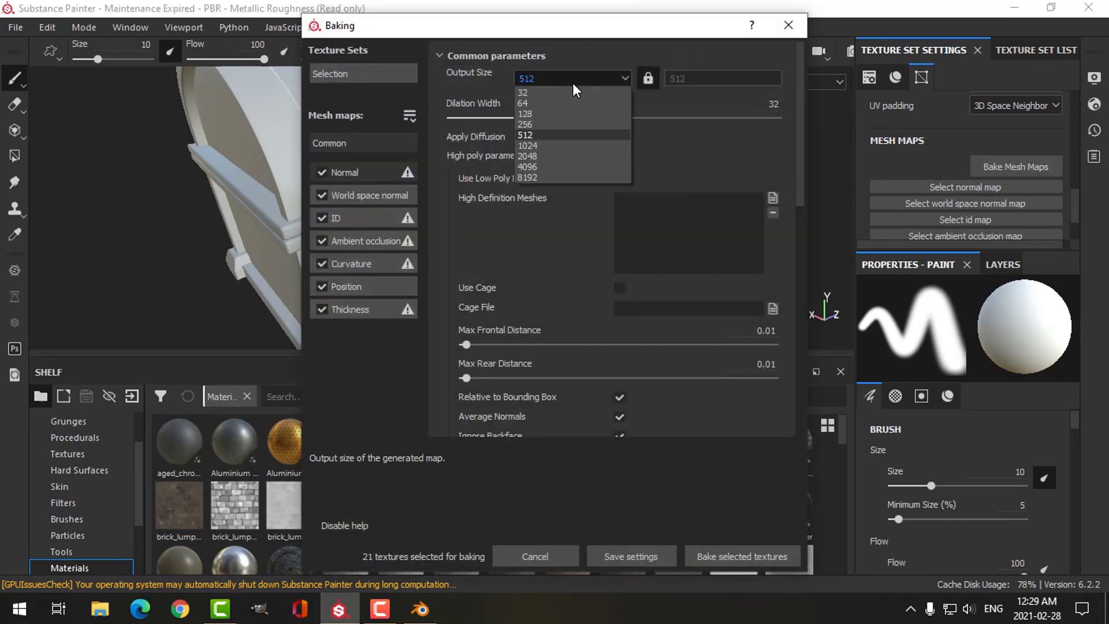
click(555, 148)
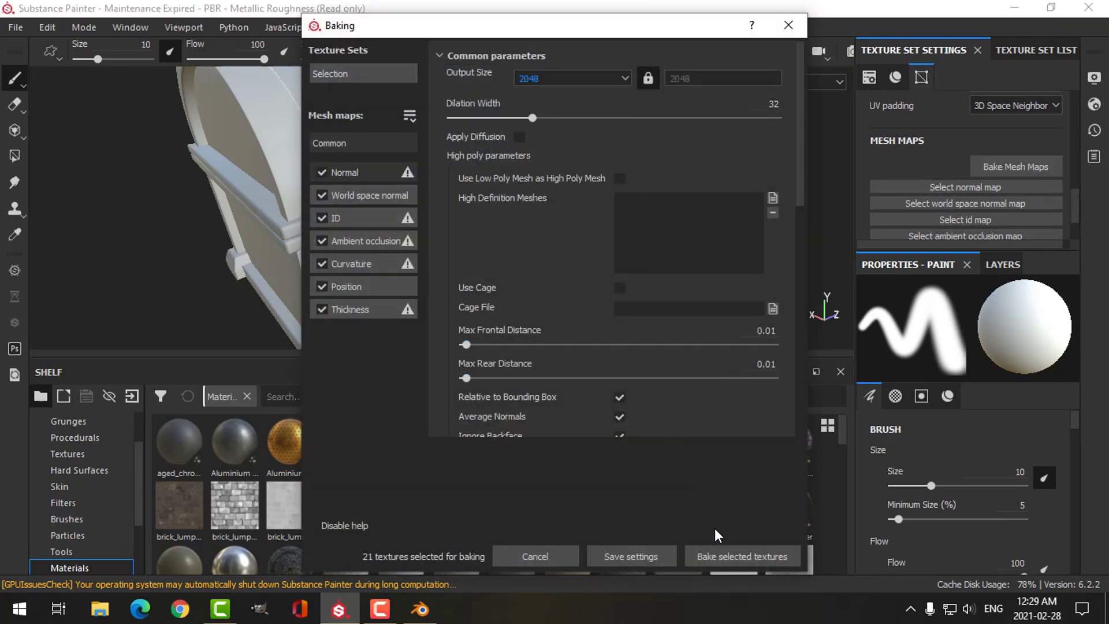
click(726, 555)
click(725, 556)
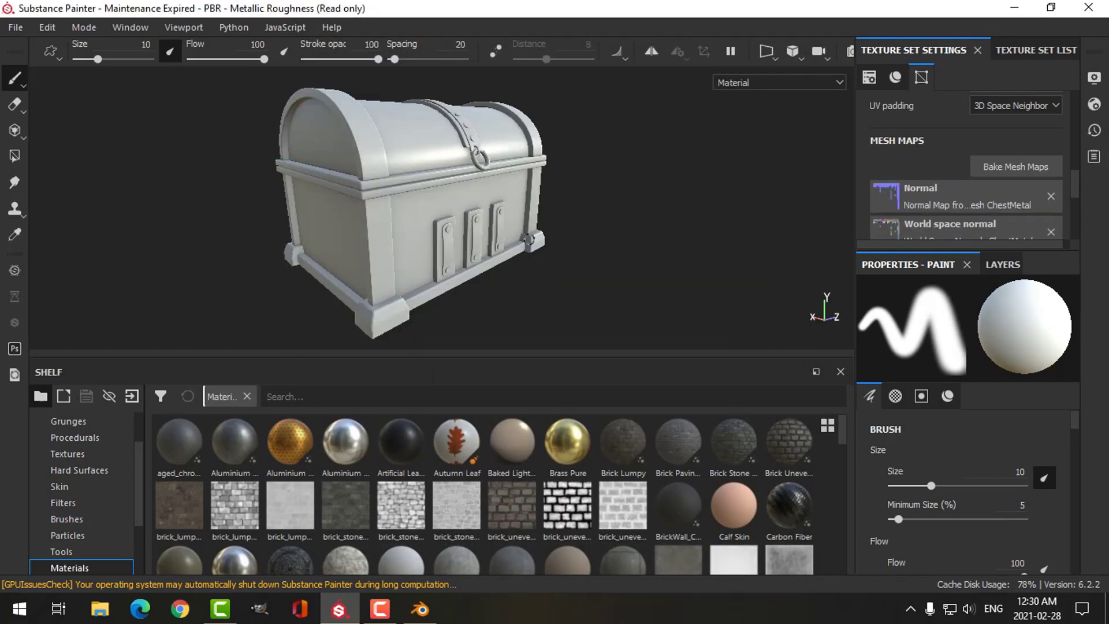
Step: Select the ChestTrim texture set and delete its empty default Layer 1
click(1035, 50)
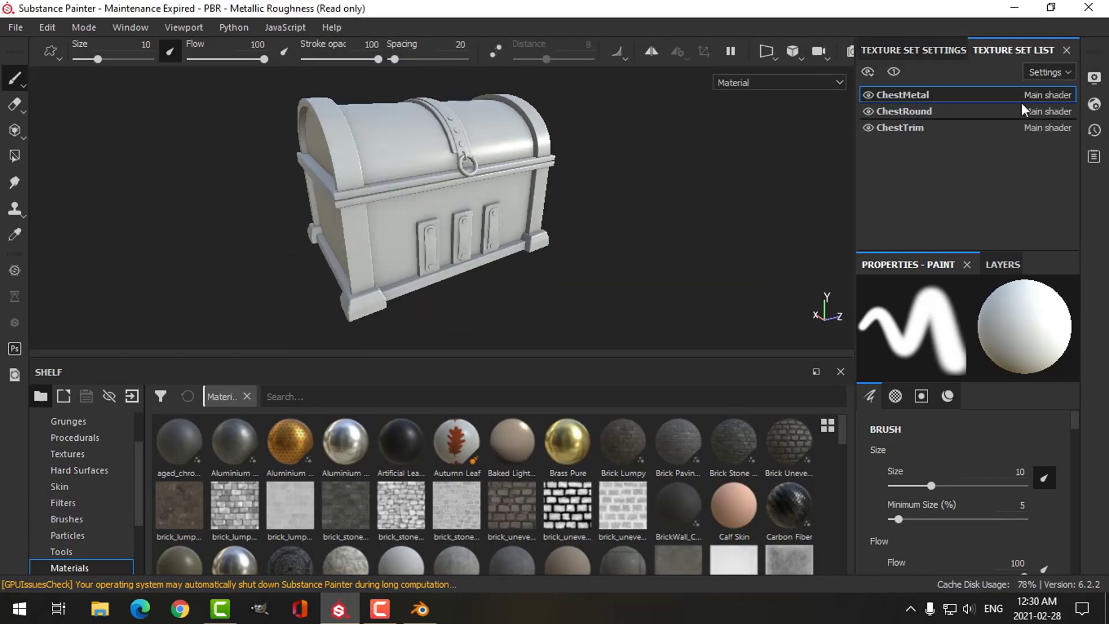
click(914, 131)
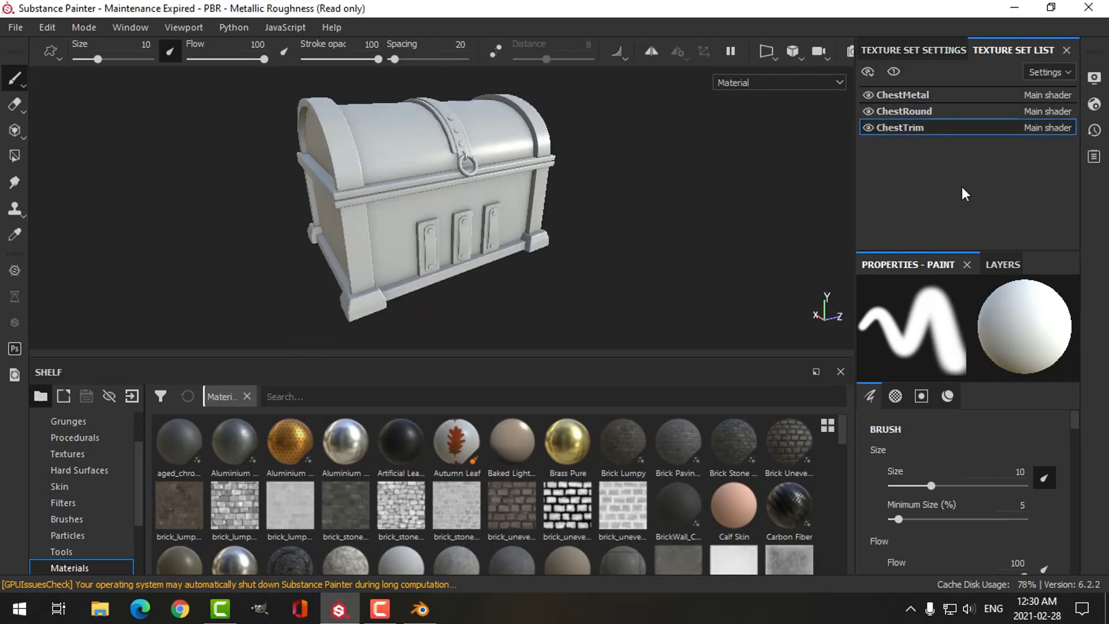
click(1010, 265)
click(1065, 289)
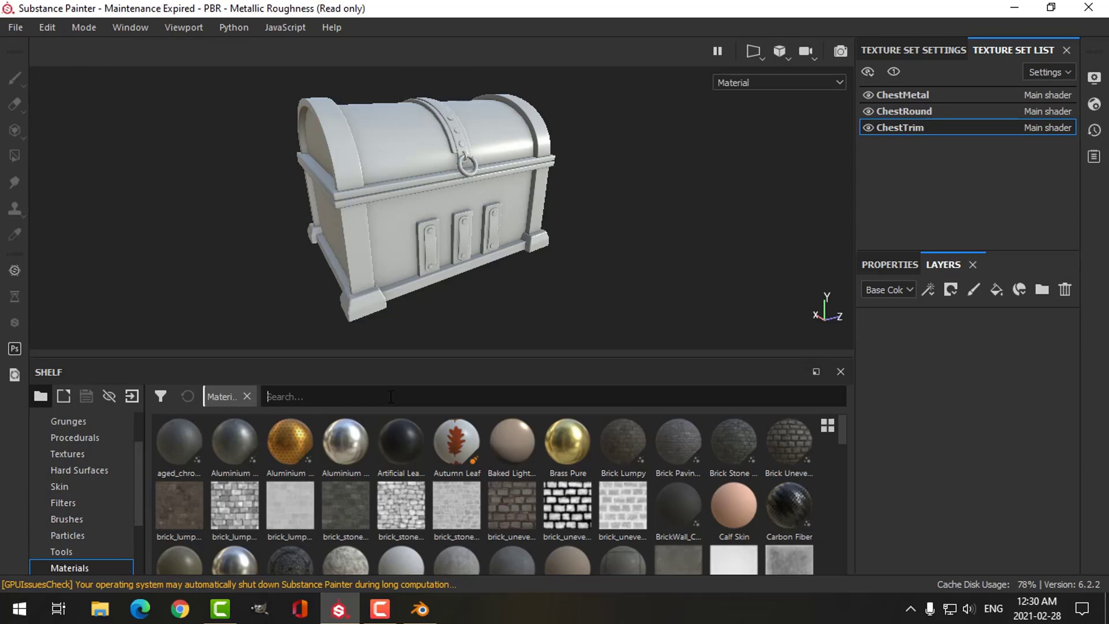
Step: Apply the Weapon Wood material from the shelf to the chest trim and inspect it
text(w)
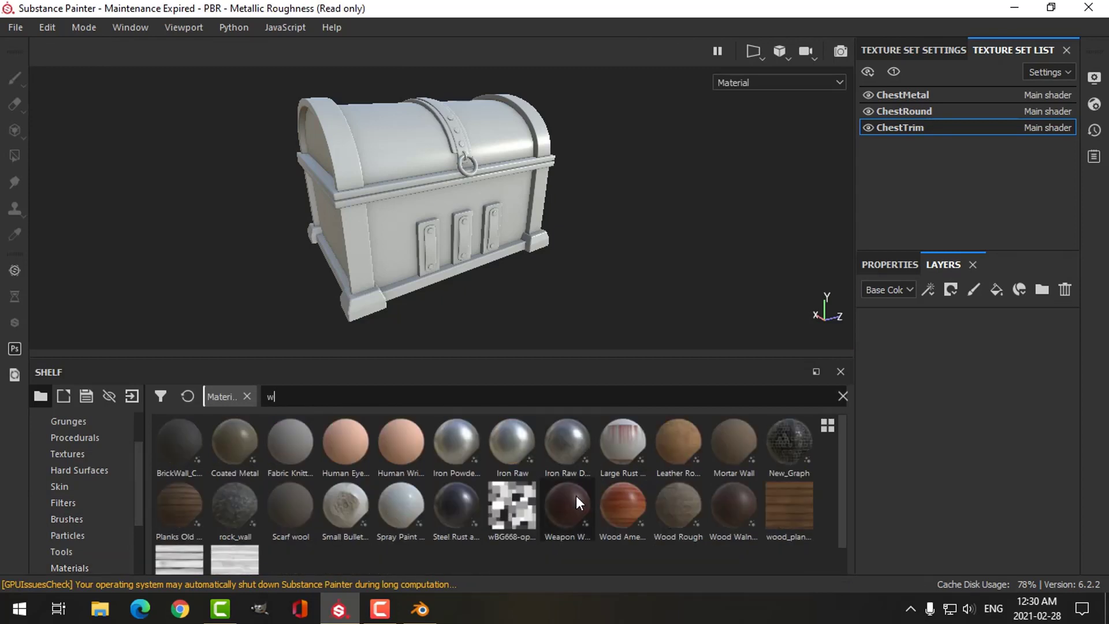
mouse_move(570, 504)
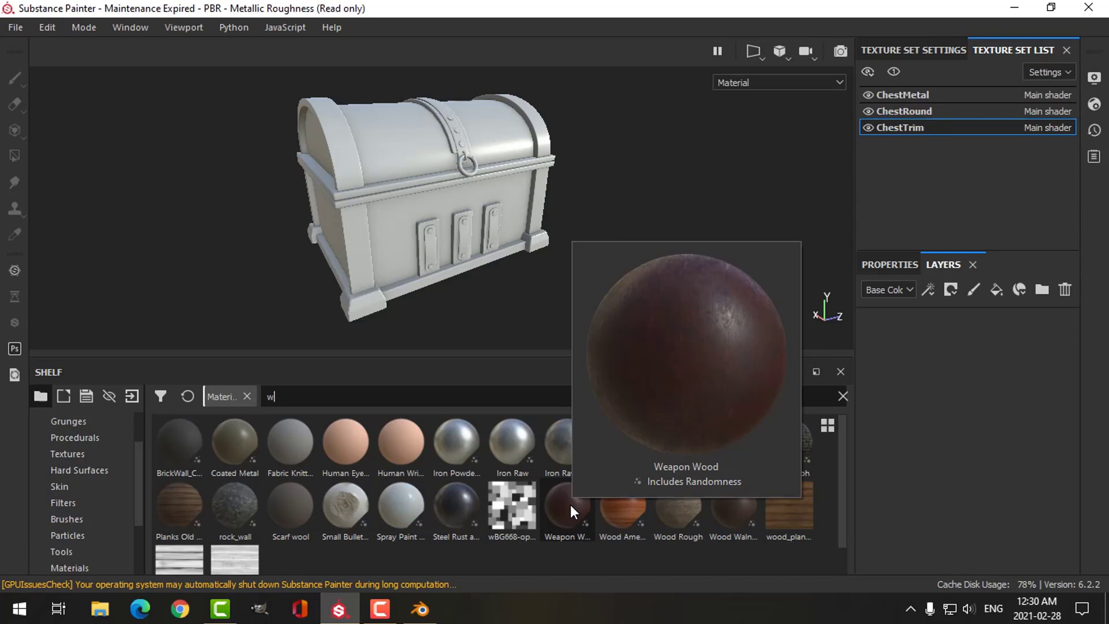
drag(570, 504, 466, 268)
mouse_move(384, 211)
alt+mouse_down()
mouse_move(411, 233)
mouse_move(547, 193)
mouse_move(411, 226)
mouse_move(402, 215)
alt+mouse_up()
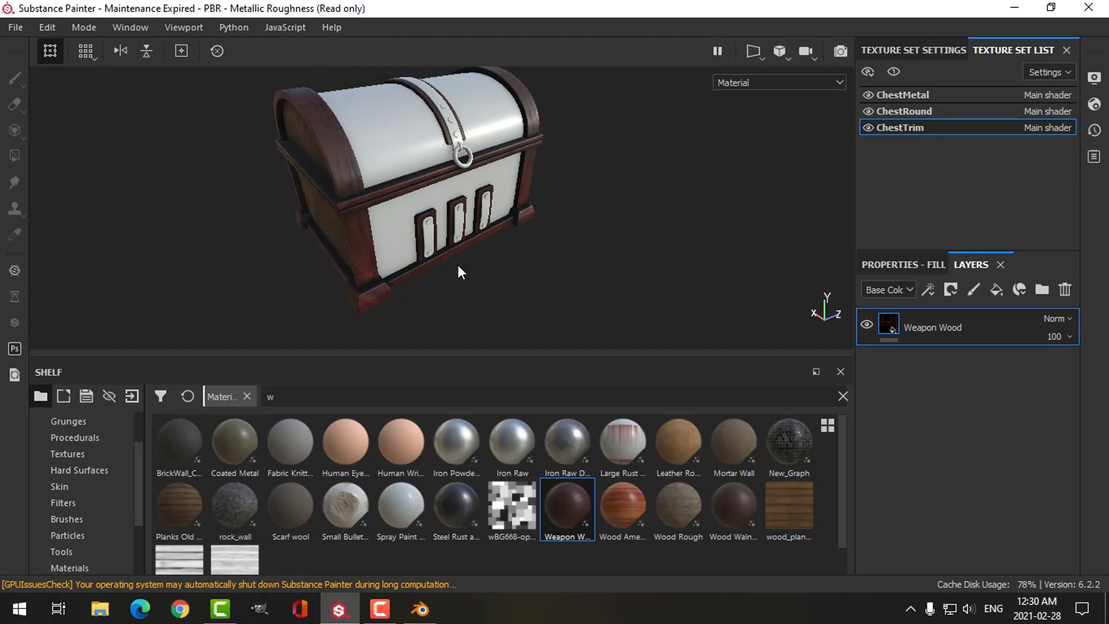
alt+drag(458, 264, 417, 286)
scroll(416, 289, up, 3)
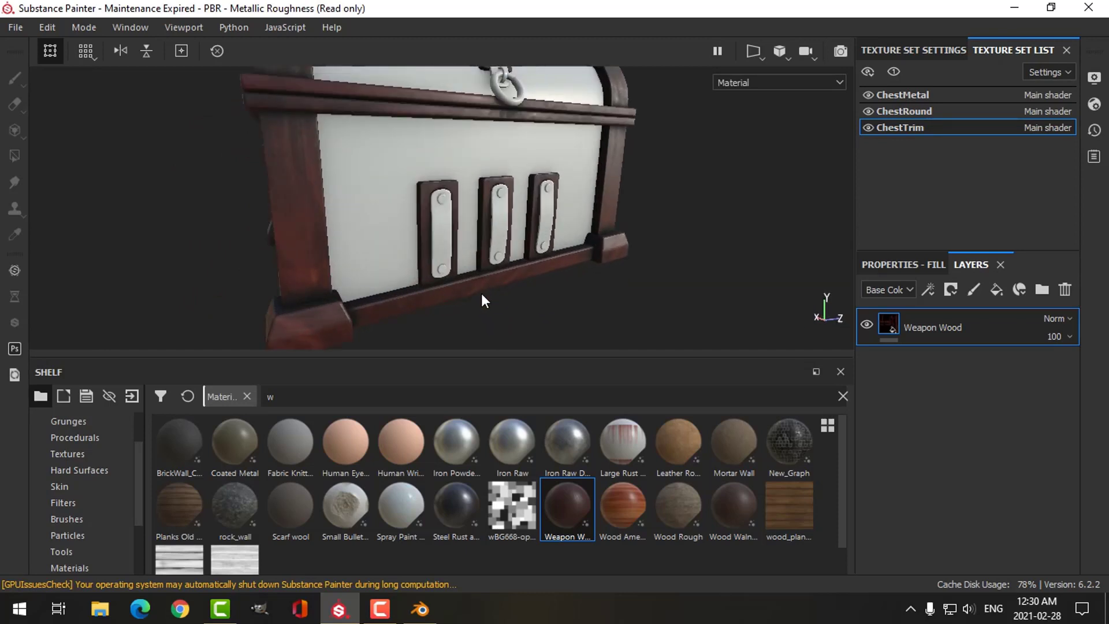
alt+drag(483, 299, 532, 254)
scroll(531, 324, down, 3)
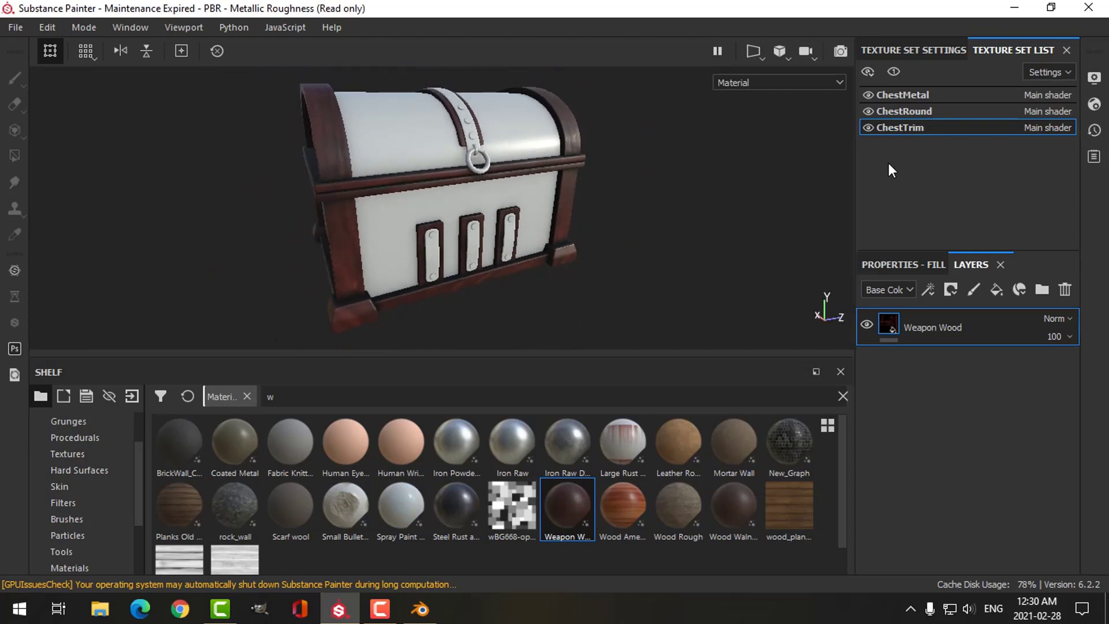
Step: Select ChestRound, delete its Layer 1, and apply Weapon Wood to the chest body
click(910, 113)
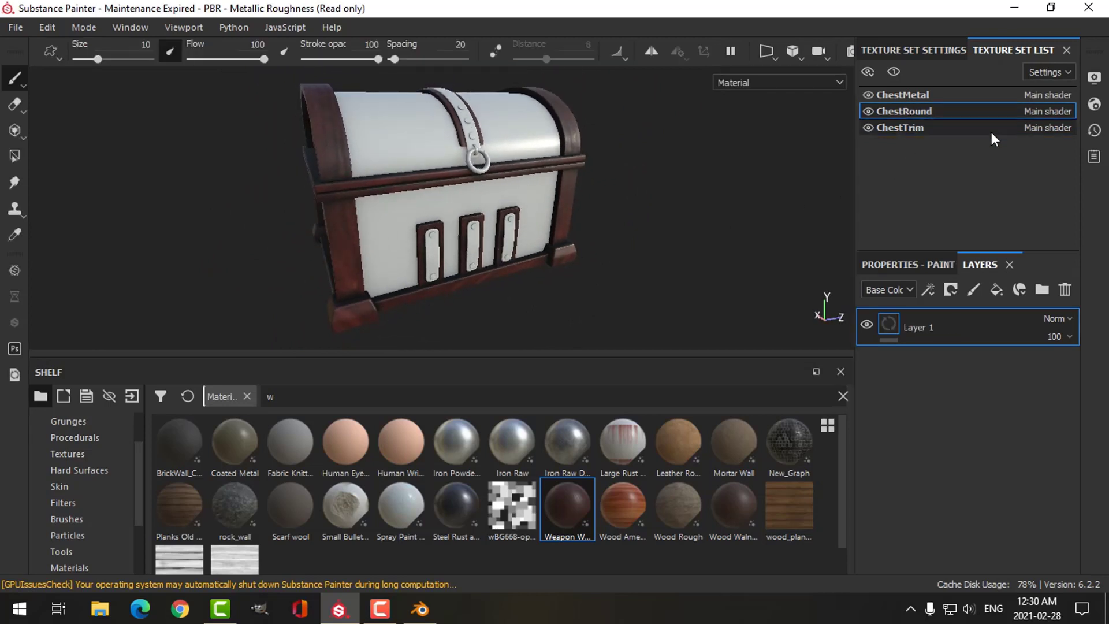
click(1064, 288)
mouse_move(567, 506)
mouse_down()
mouse_move(948, 377)
mouse_move(552, 199)
mouse_move(556, 189)
mouse_move(497, 190)
mouse_move(458, 169)
mouse_up()
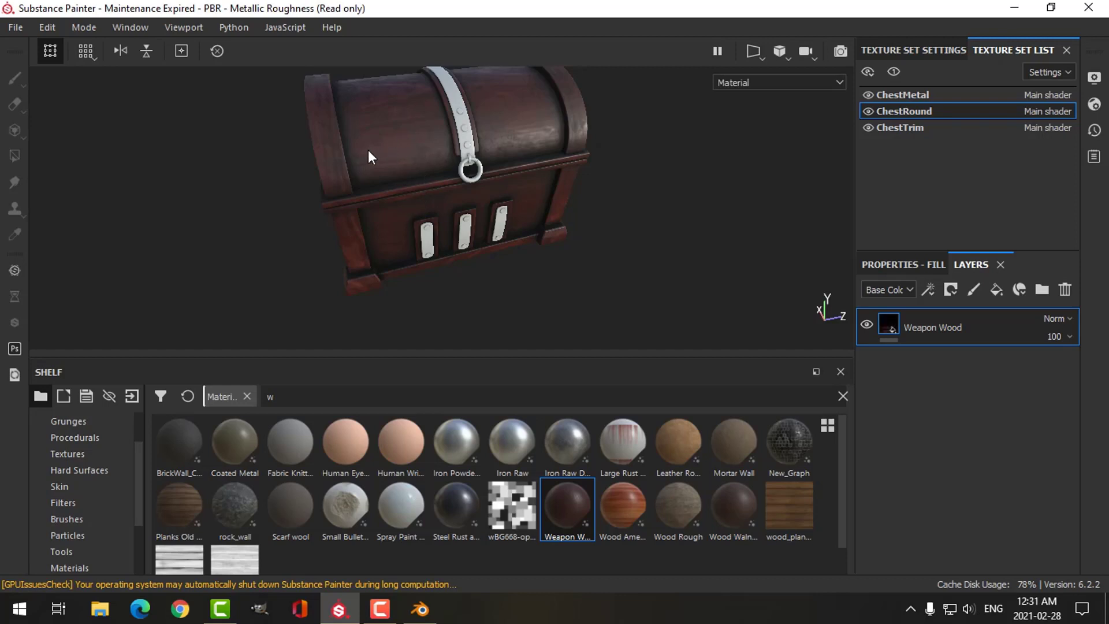
alt+drag(572, 249, 531, 189)
alt+drag(583, 159, 653, 179)
Step: Select ChestMetal, delete its Layer 1, and apply Steel Rust and Wear to the straps
click(909, 94)
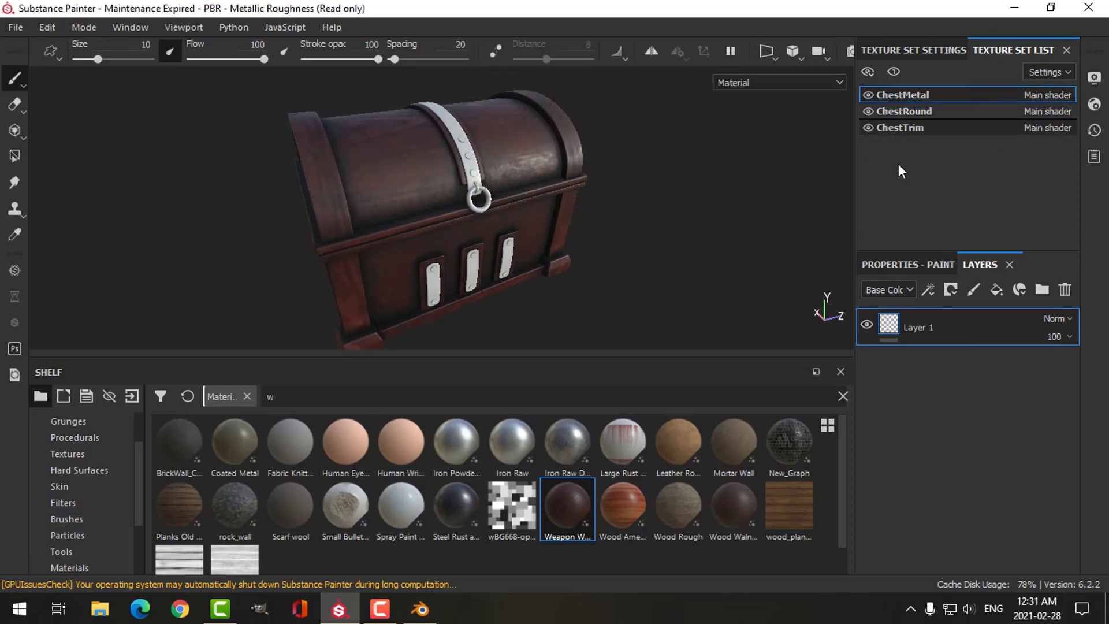
click(1064, 289)
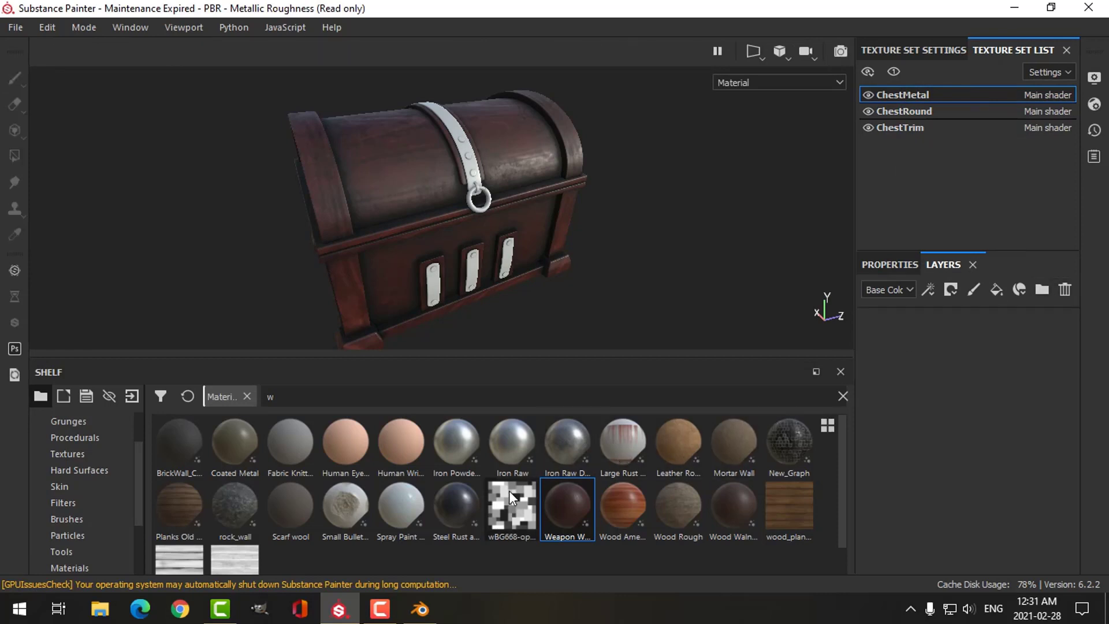
drag(479, 505, 635, 274)
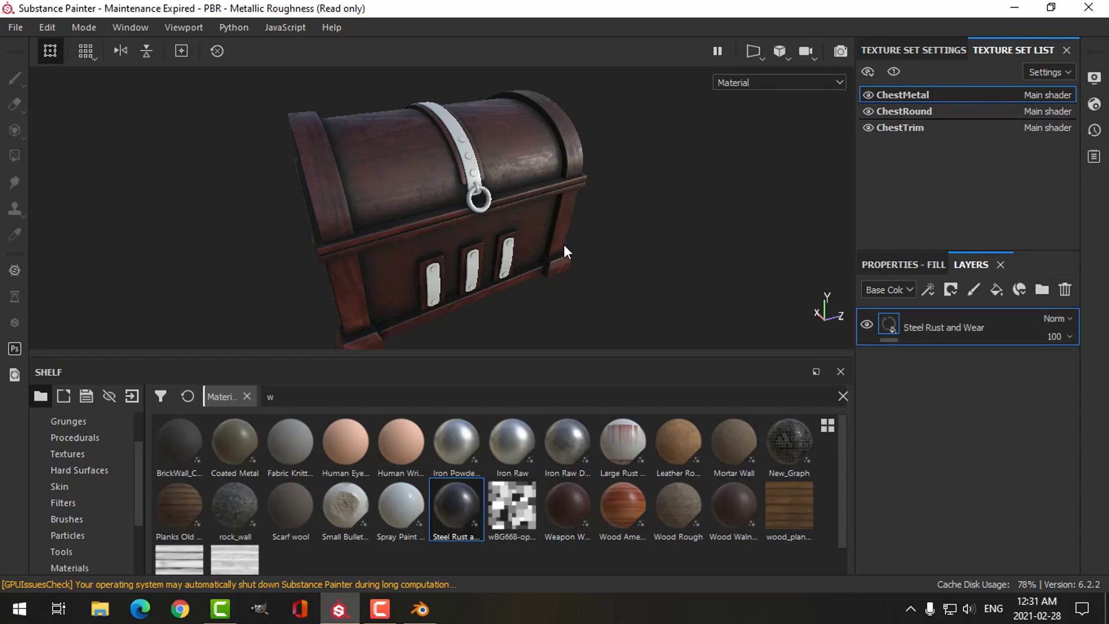
alt+drag(568, 262, 532, 217)
scroll(470, 275, down, 3)
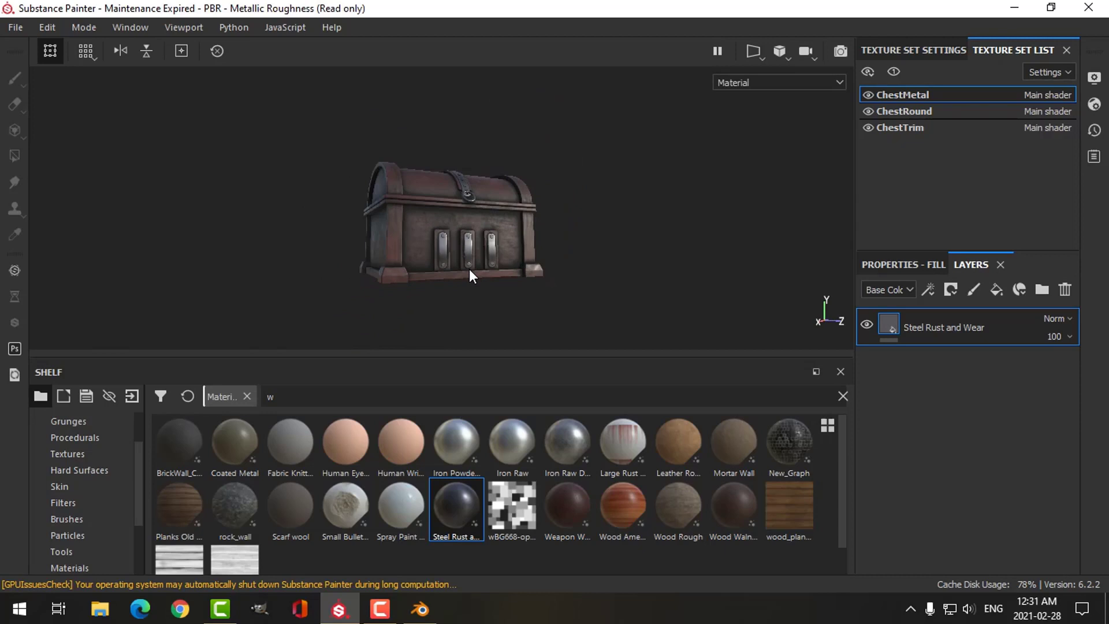
scroll(469, 267, up, 3)
scroll(469, 267, up, 5)
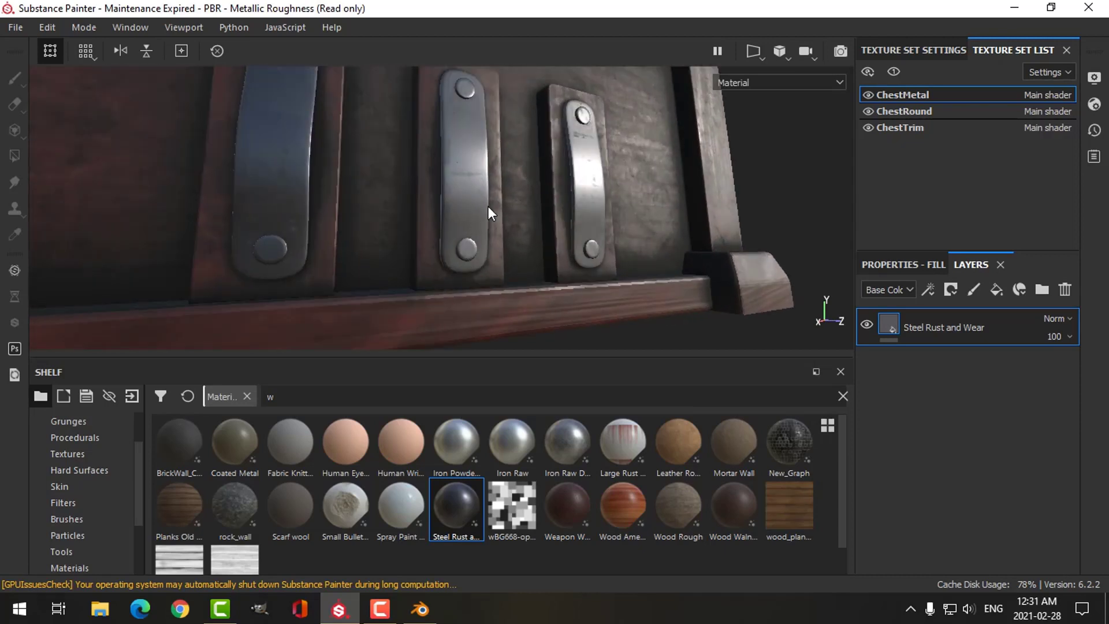
alt+drag(485, 193, 508, 215)
Step: Set the steel fill layer's projection to Tri-planar projection
click(923, 267)
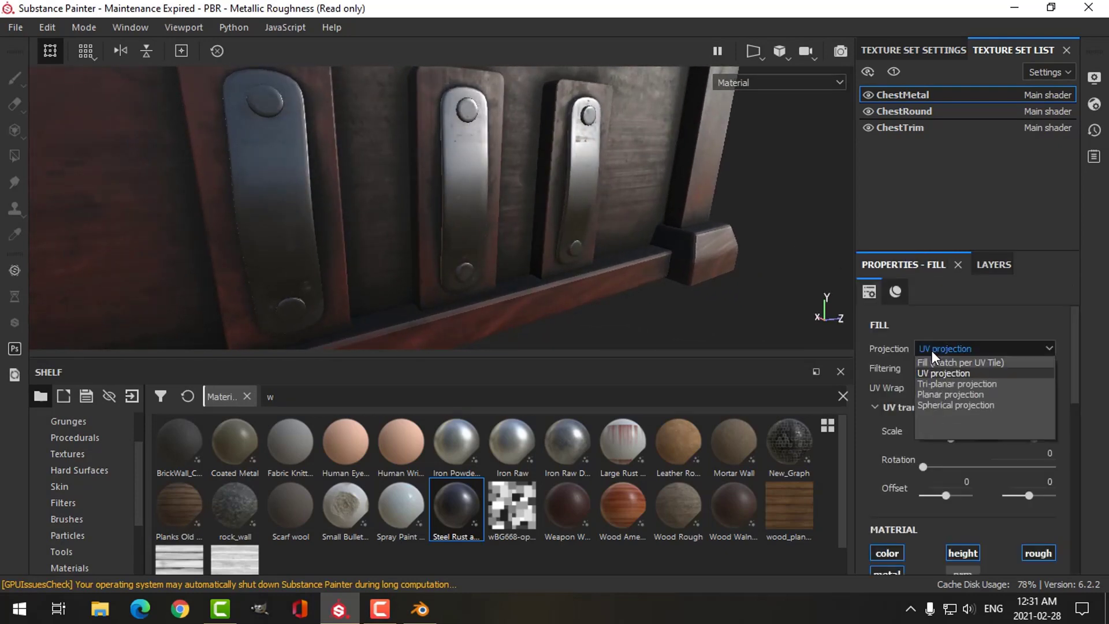
click(938, 382)
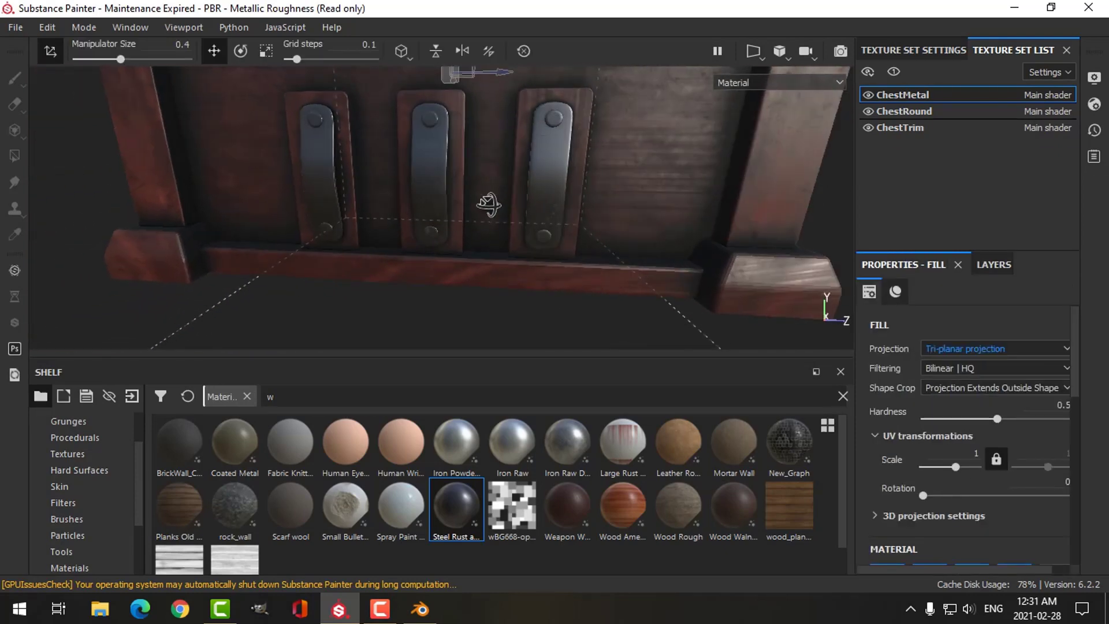
scroll(496, 214, down, 6)
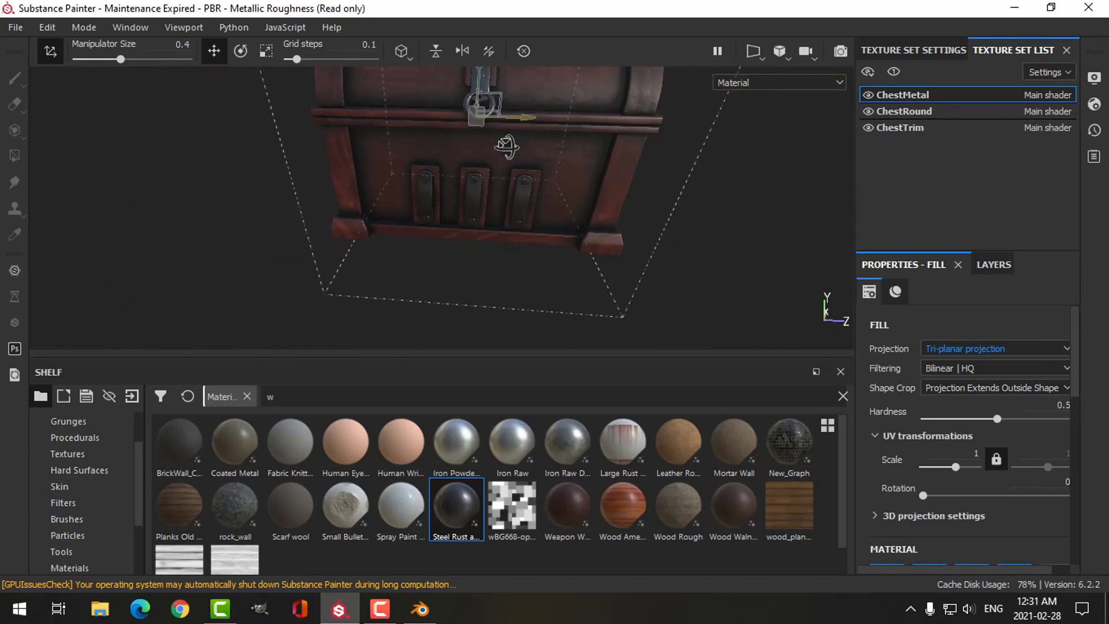
alt+drag(507, 147, 537, 181)
Step: Switch to the ChestRound texture set and view the chest from the front
click(904, 111)
scroll(580, 211, down, 3)
alt+middle_drag(537, 180, 572, 243)
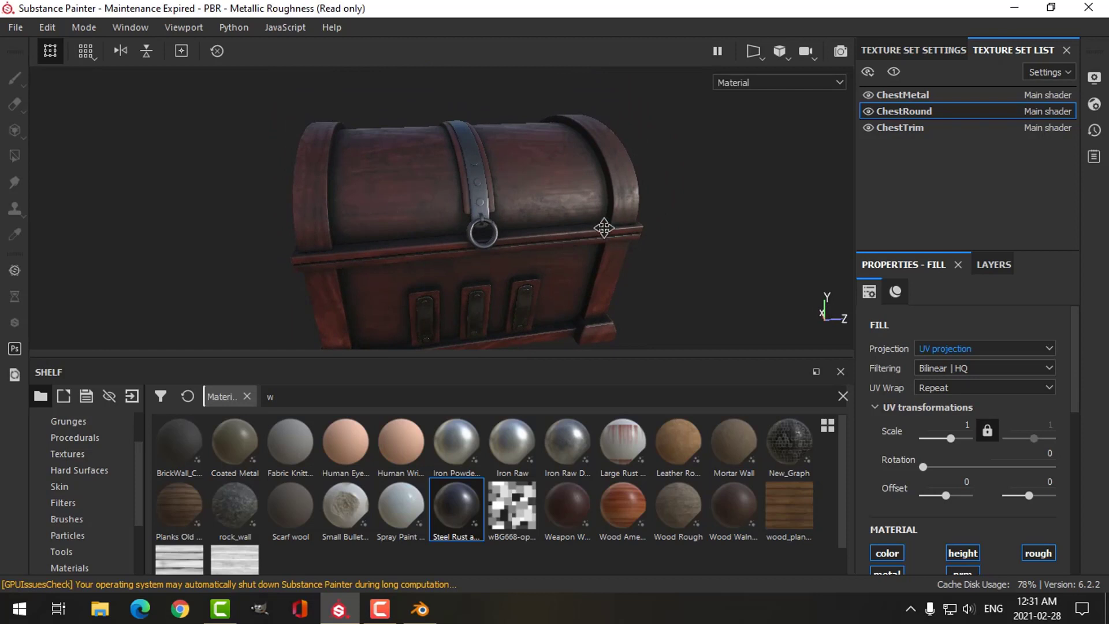
alt+drag(604, 228, 571, 231)
Step: Show ChestRound's layers in a 3D/2D layout and pan the UV sheet into view
click(981, 264)
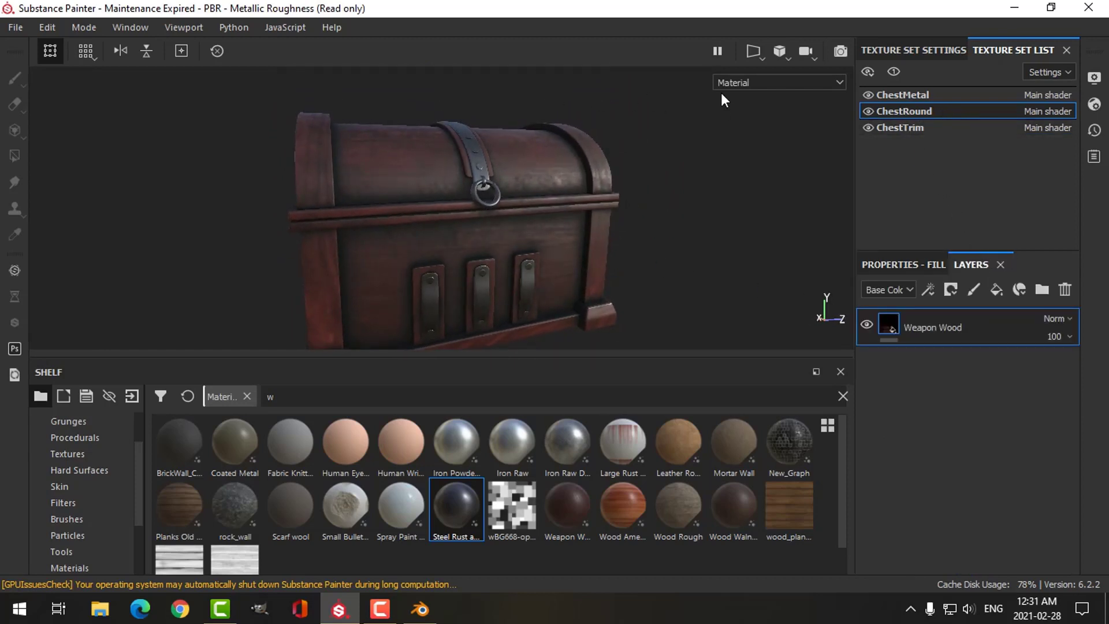
click(765, 54)
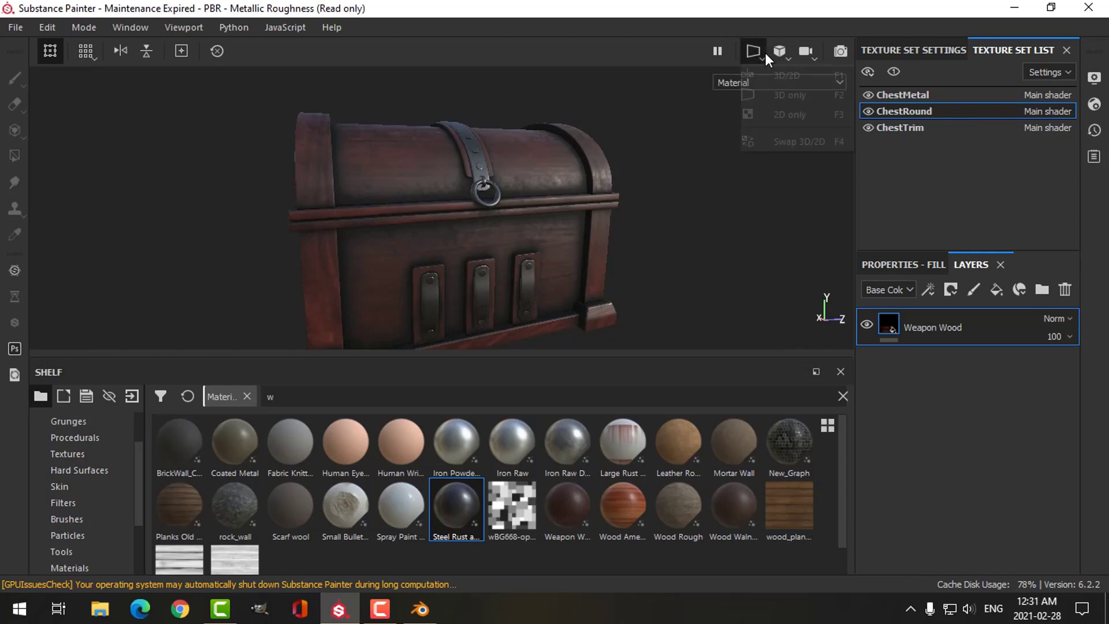
click(772, 75)
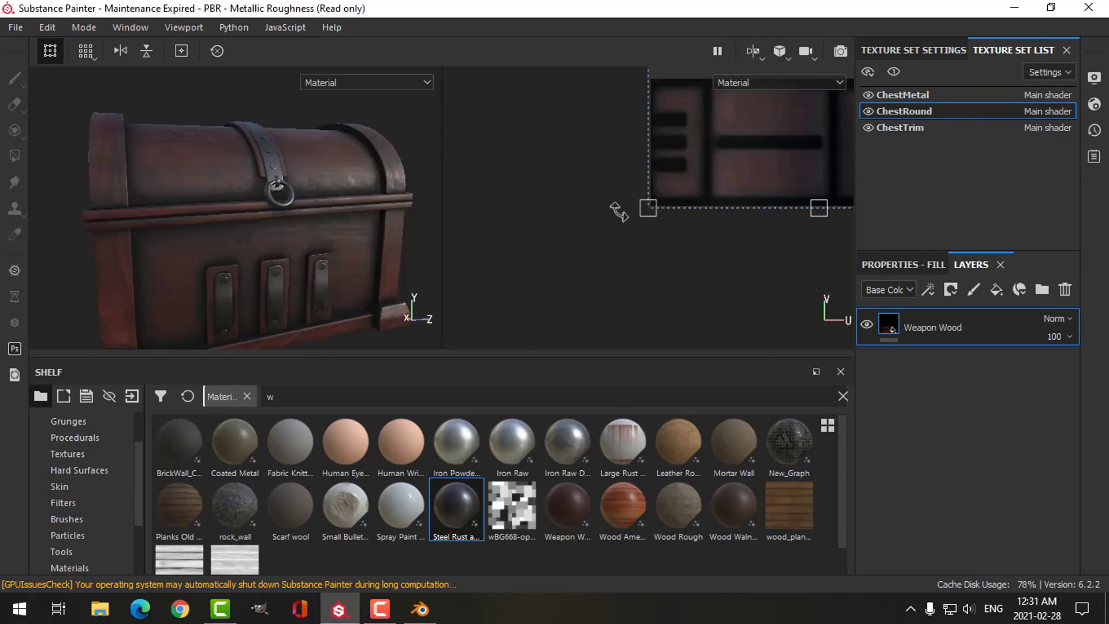
alt+middle_drag(721, 254, 568, 326)
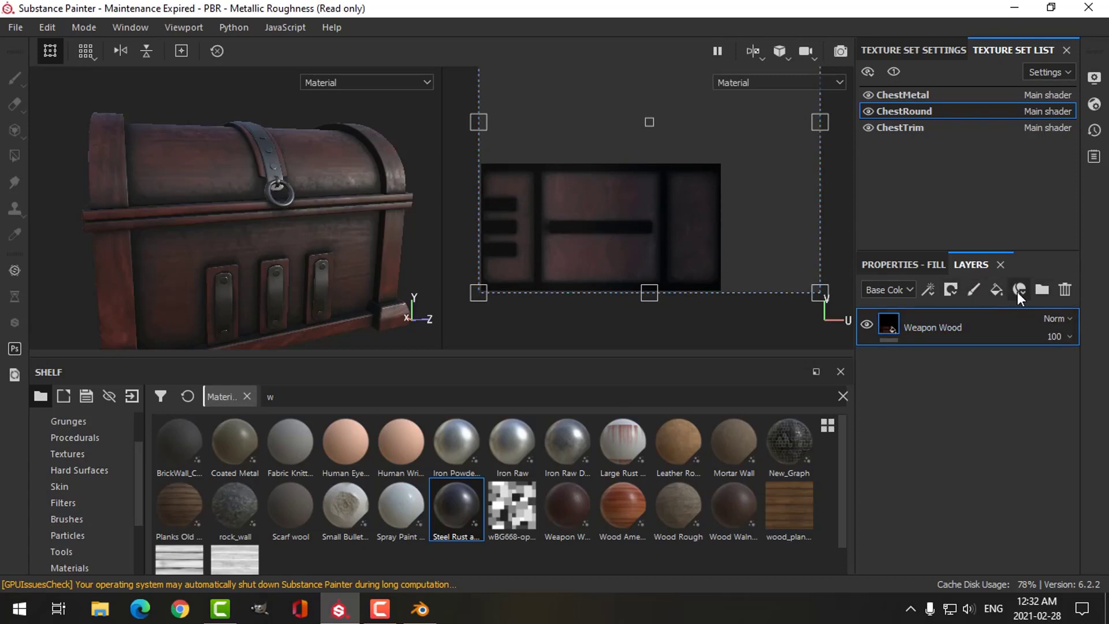
Step: Put Weapon Wood into a new Folder 1 and add a paint effect
click(1042, 287)
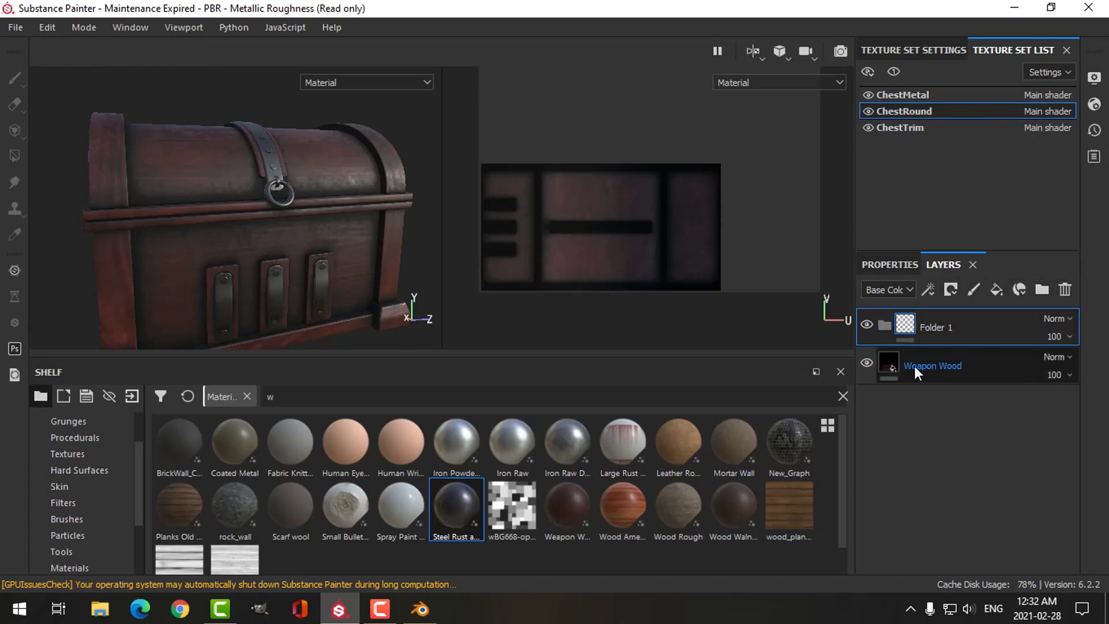
drag(914, 366, 958, 321)
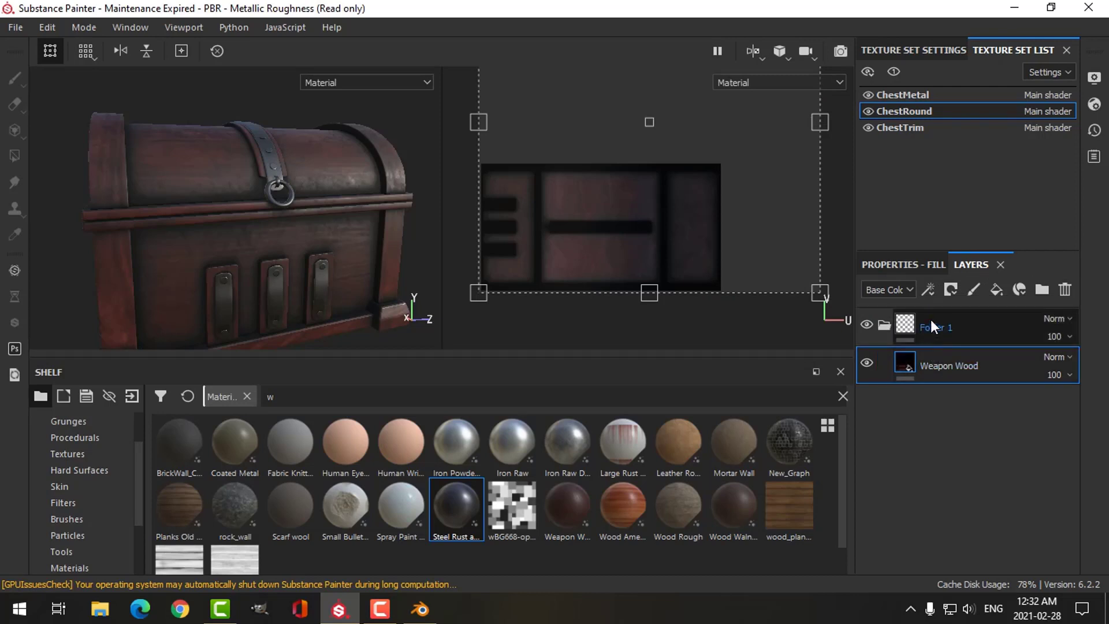
click(929, 289)
click(959, 334)
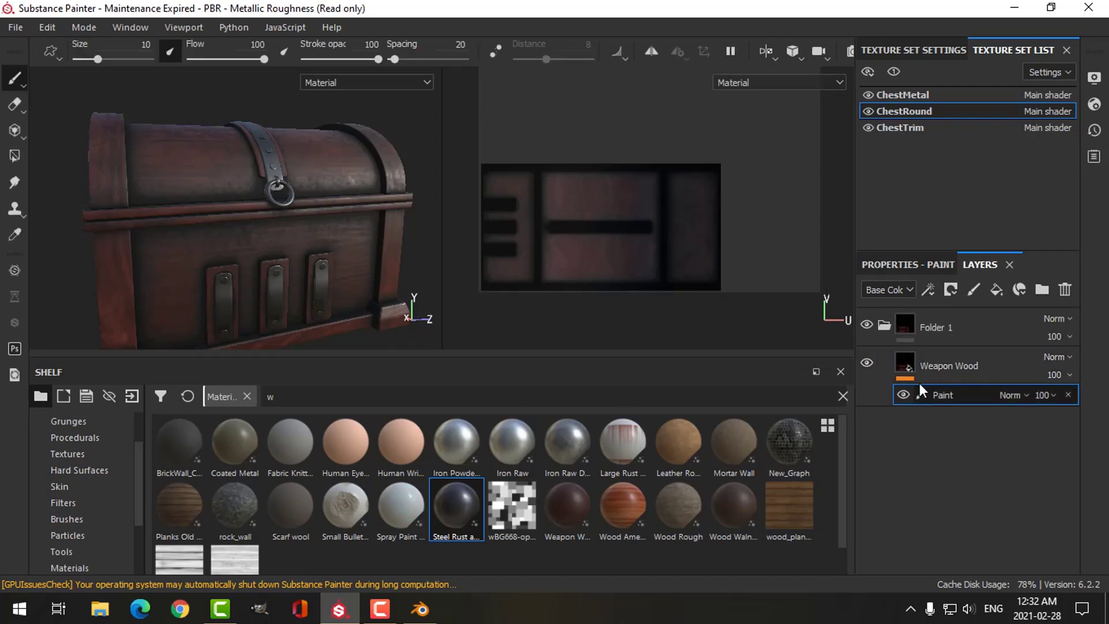
Step: Set the paint to color and height channels, near-black color, height -0.6135
click(909, 265)
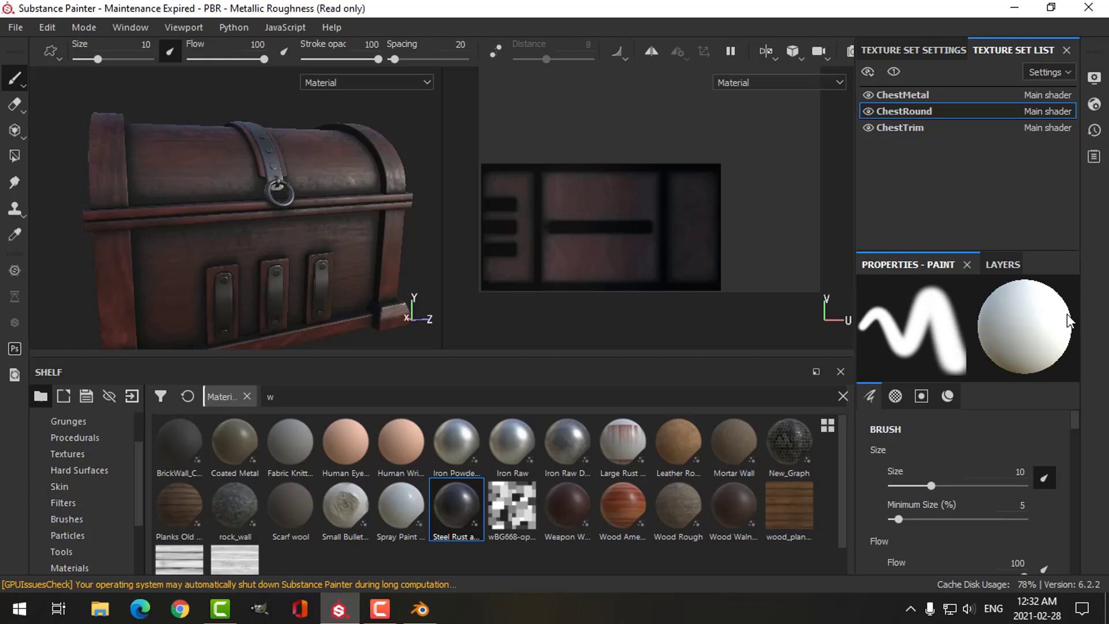
drag(1076, 420, 1063, 517)
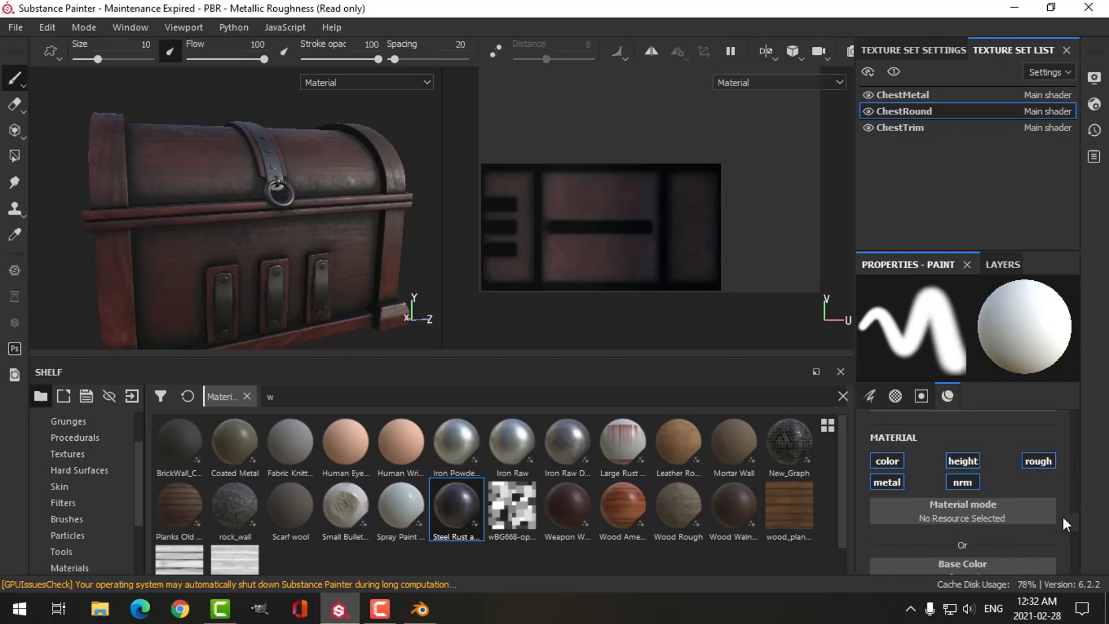
click(891, 459)
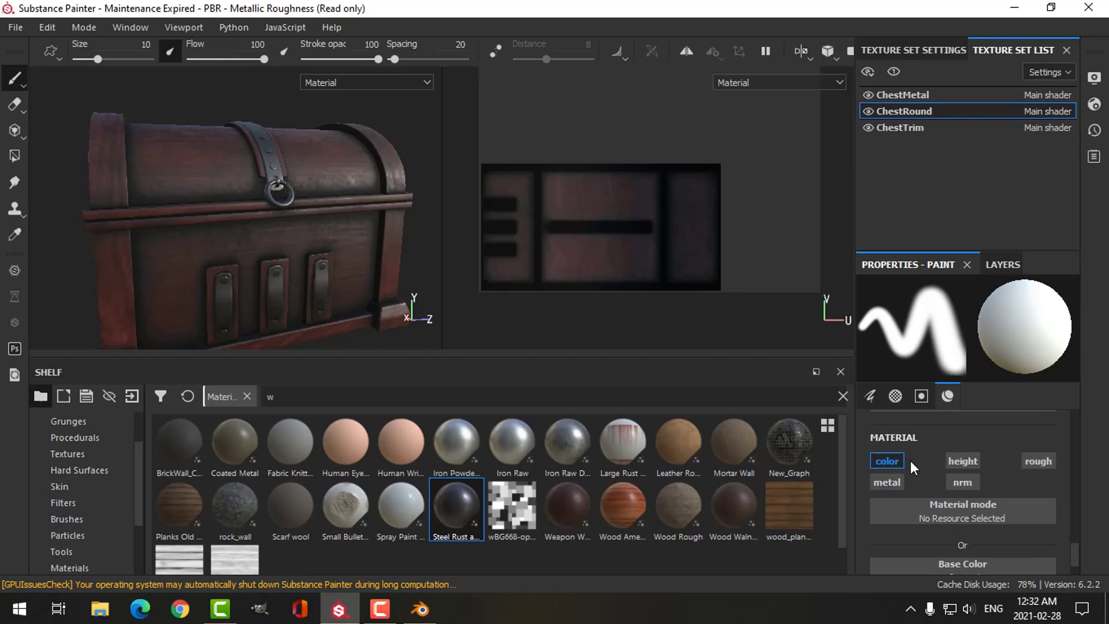
click(956, 462)
scroll(1076, 539, down, 2)
click(924, 472)
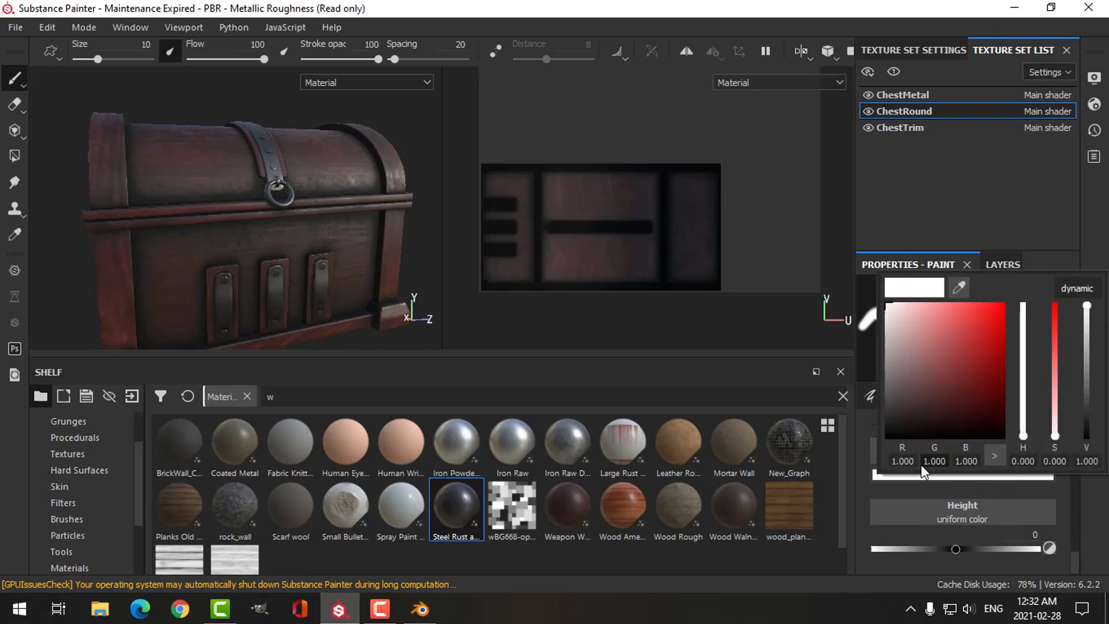
drag(895, 426, 890, 430)
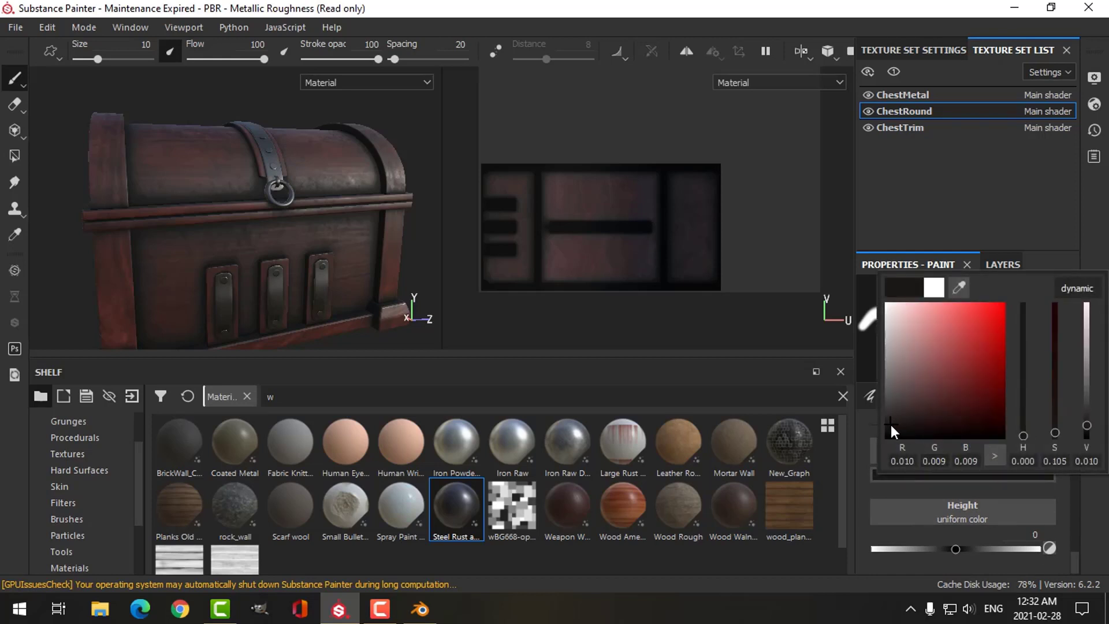
click(956, 549)
drag(956, 550, 903, 550)
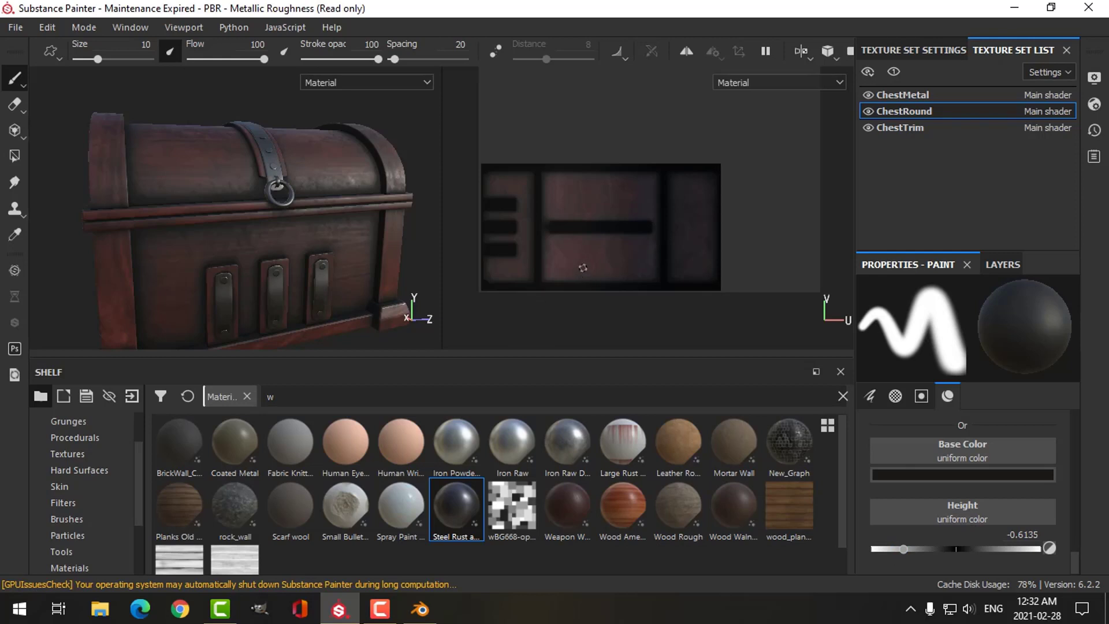
Step: Set the brush size to 1 and shift the texture sheet and chest up in both views
click(98, 59)
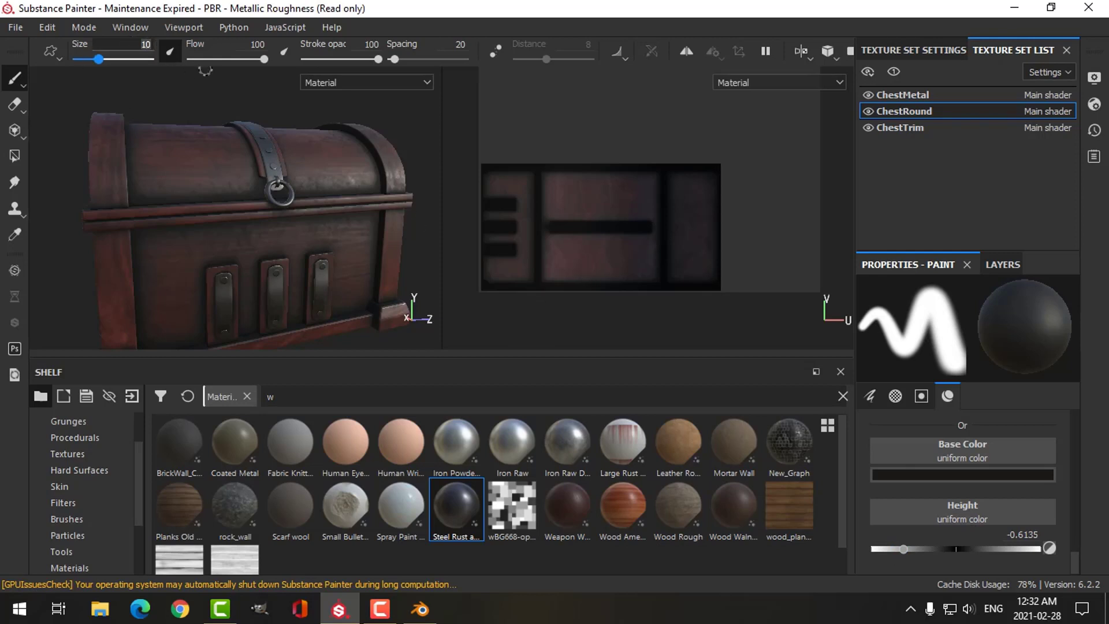
text(1)
key(Return)
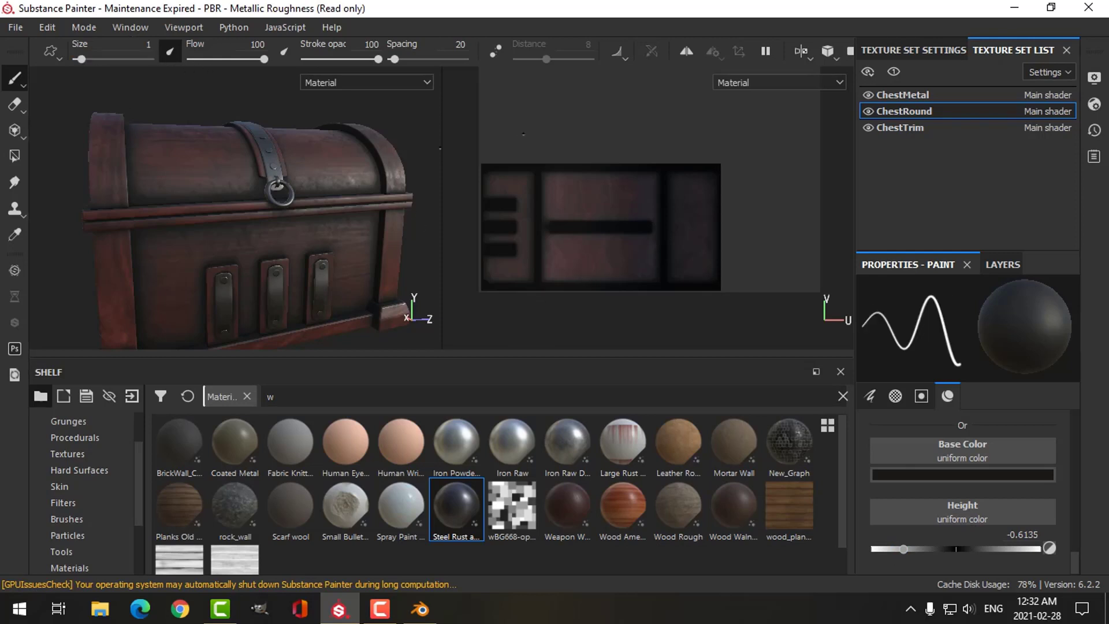
scroll(523, 152, up, 3)
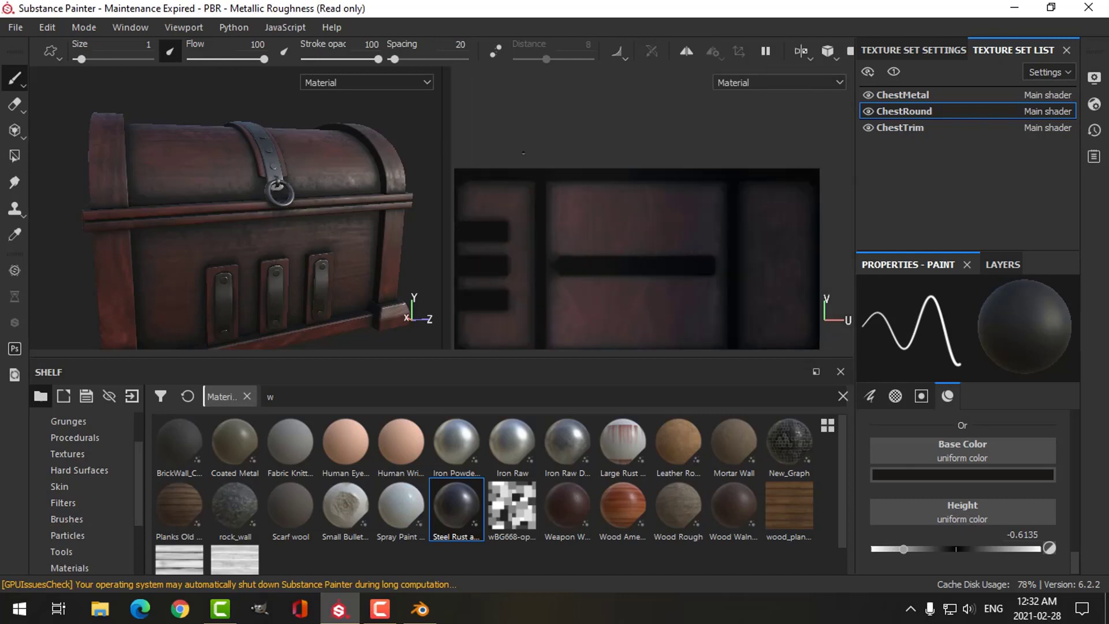
middle_drag(567, 221, 574, 186)
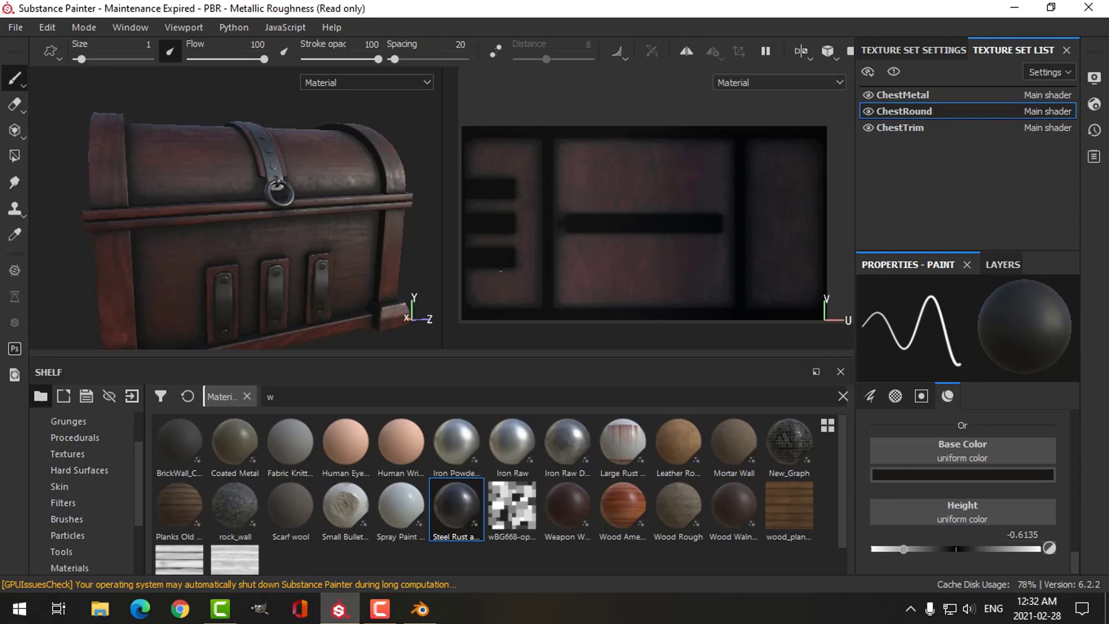
middle_drag(303, 272, 306, 235)
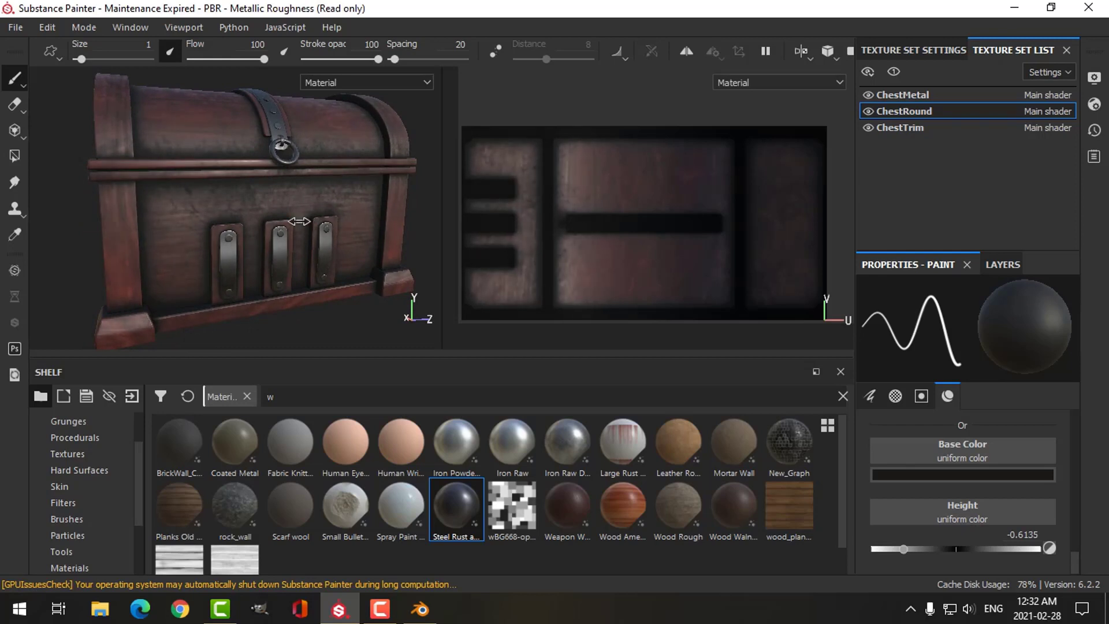
Step: Paint straight dark vertical plank lines between the wood planks on the texture
key(ctrl+shift)
key(ctrl+shift)
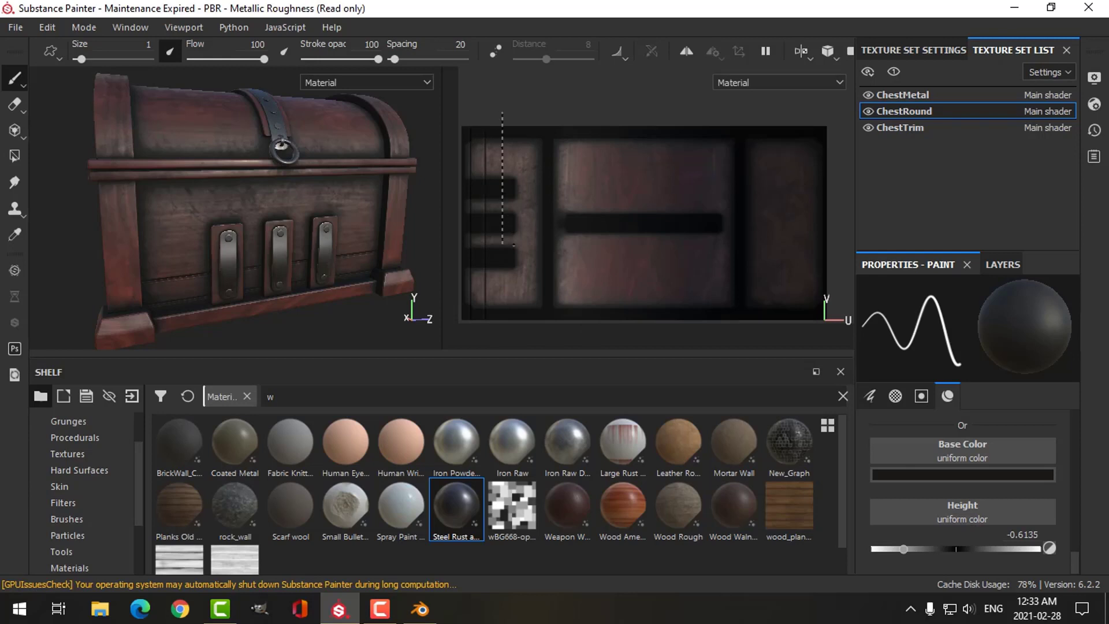
key(ctrl+shift)
ctrl+shift+click(502, 321)
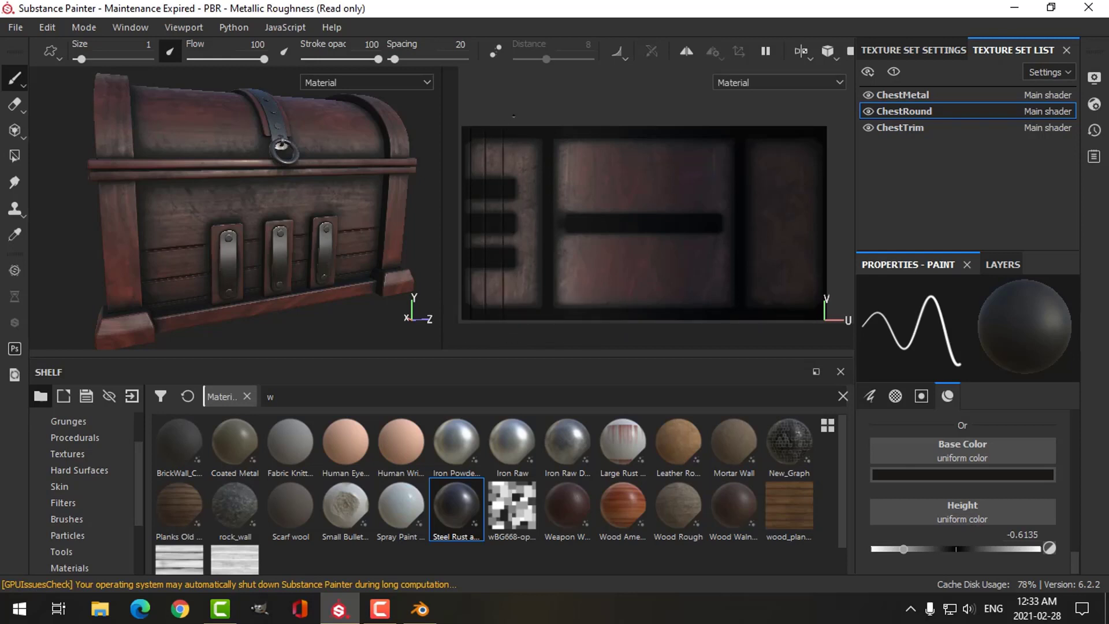
key(ctrl+shift)
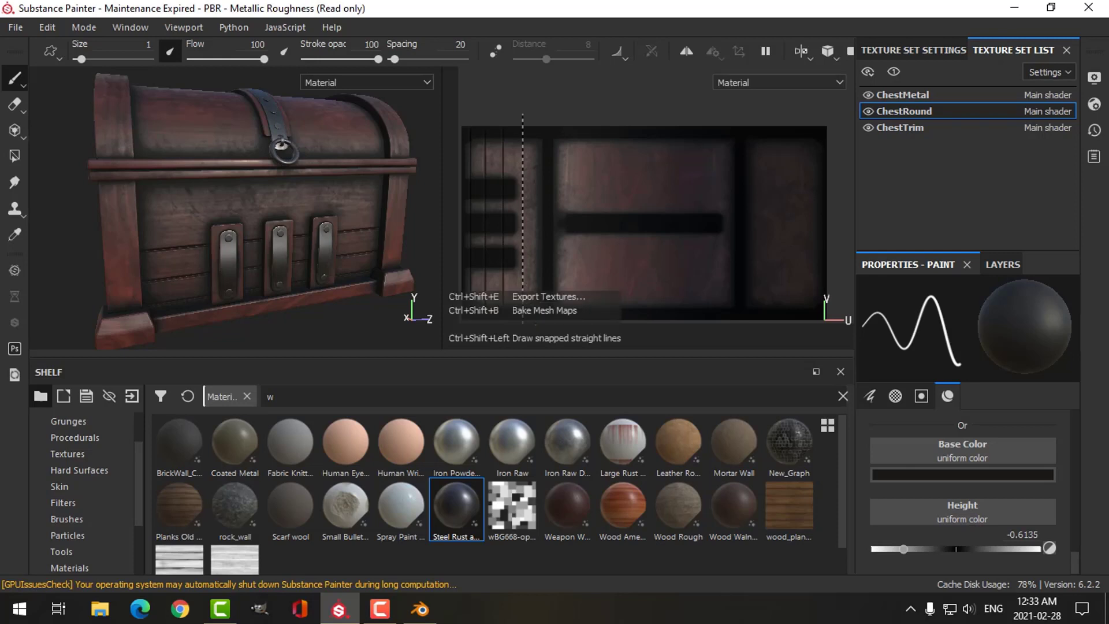
ctrl+shift+click(524, 322)
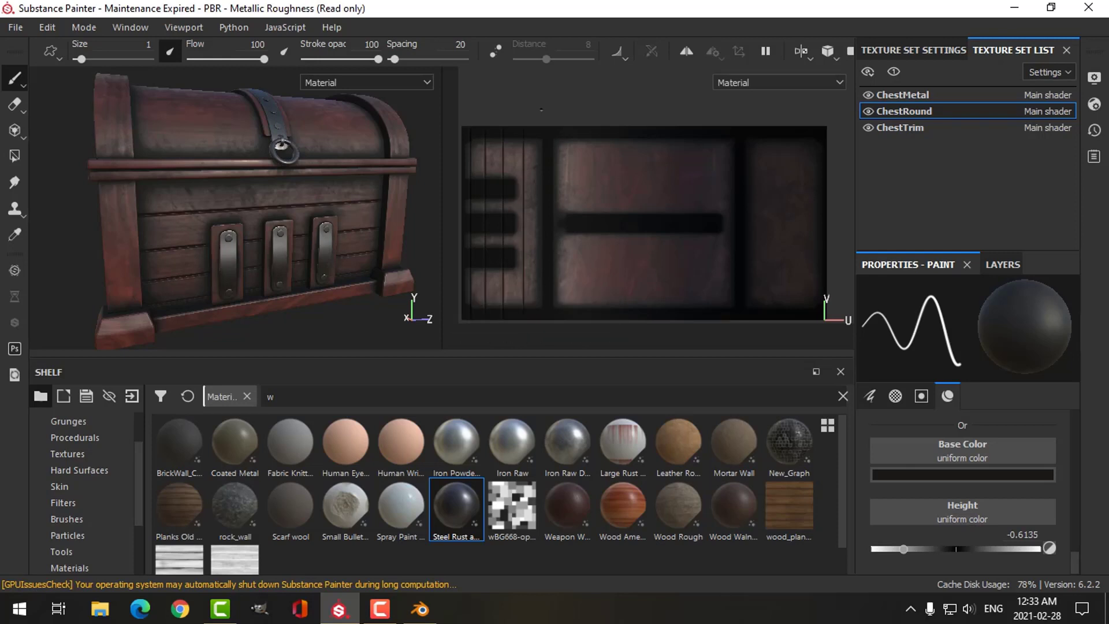
key(ctrl+shift)
key(ctrl+shift)
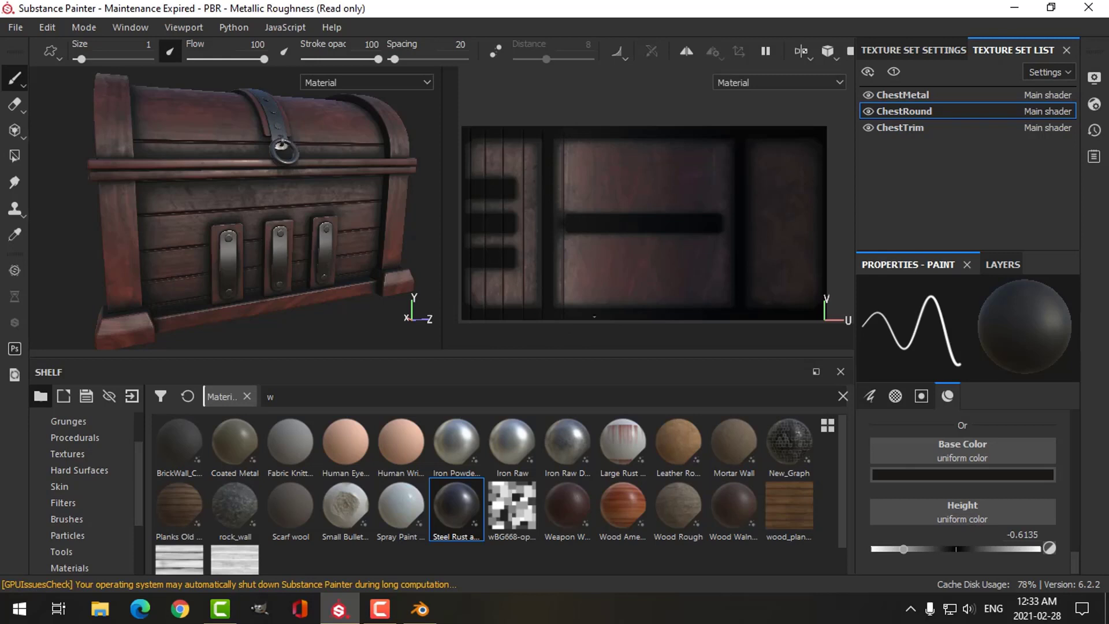
key(ctrl+shift)
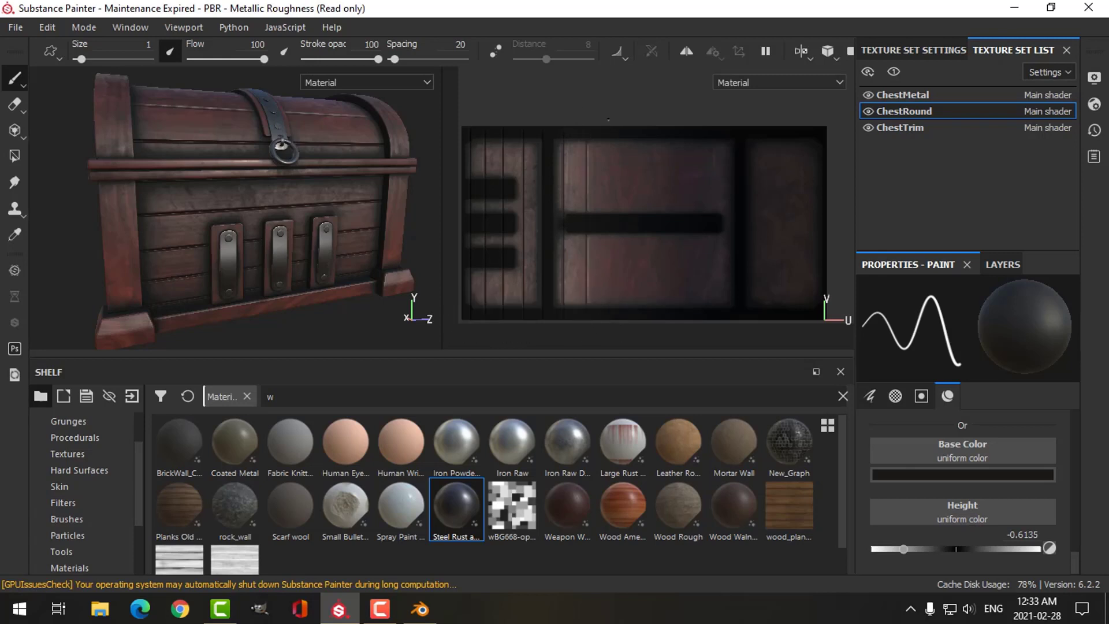
key(ctrl+shift)
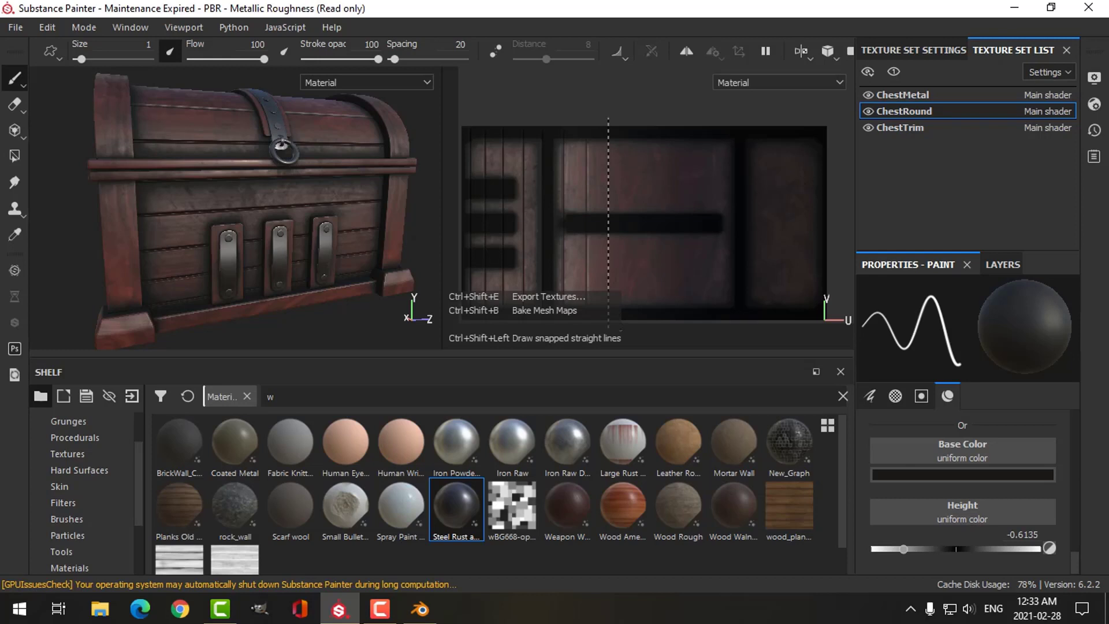
key(ctrl+shift)
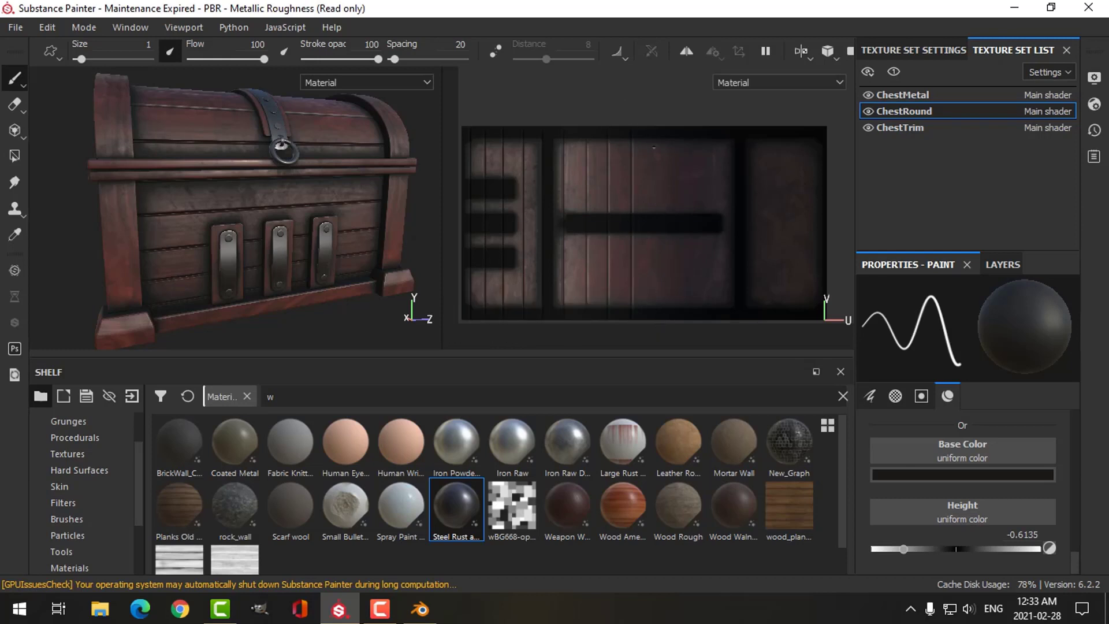
key(ctrl+shift)
key(ctrl+shift)
key(ctrl+shift)
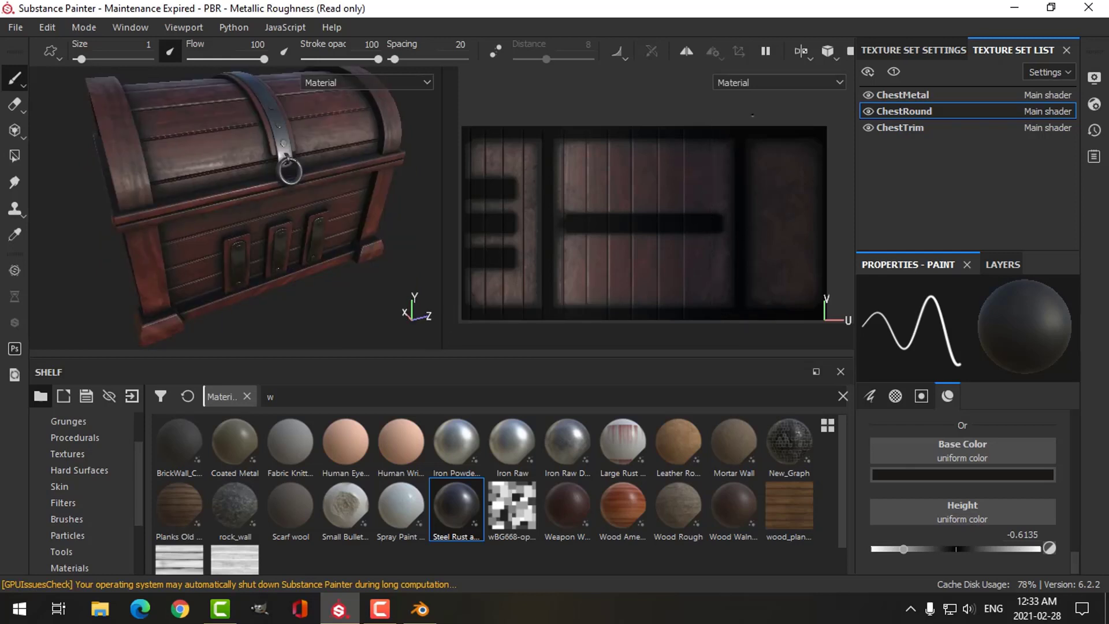
key(ctrl+shift)
key(ctrl+shift)
key(ctrl+shift)
key(ctrl+shift)
click(805, 53)
click(816, 91)
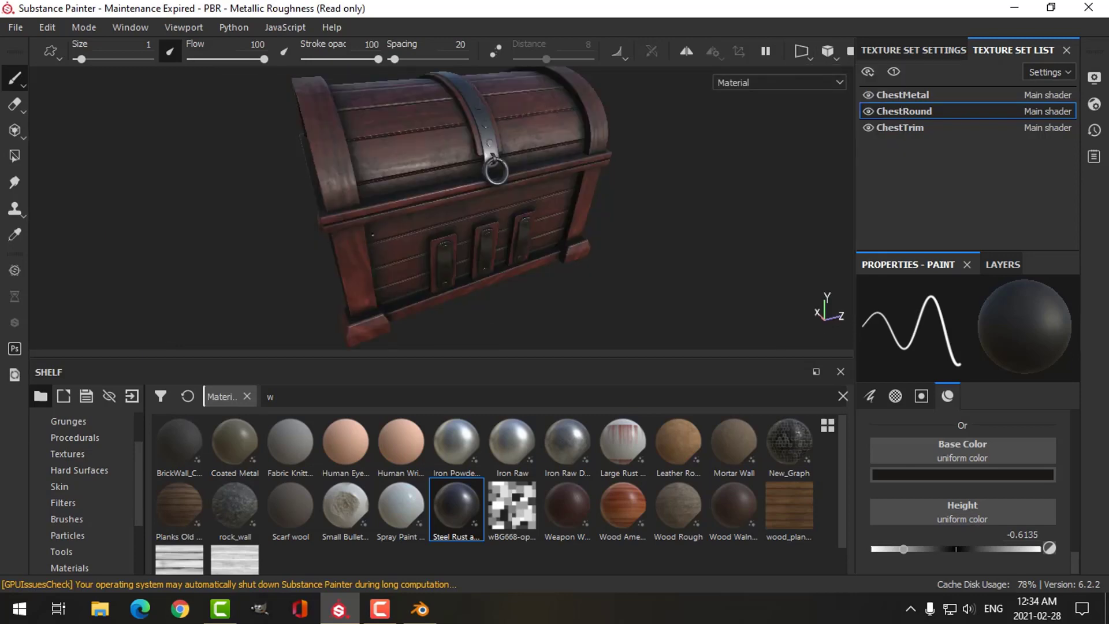
key(Tab)
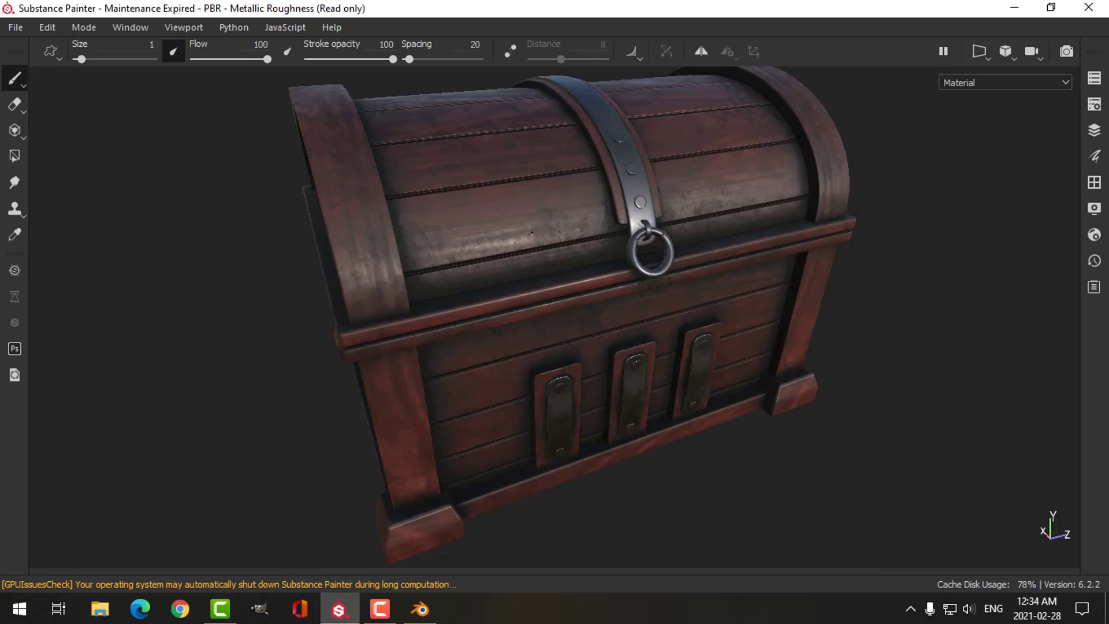
scroll(571, 314, down, 2)
alt+drag(437, 232, 663, 198)
scroll(644, 235, down, 2)
shift+right_drag(662, 198, 580, 253)
alt+drag(609, 306, 683, 255)
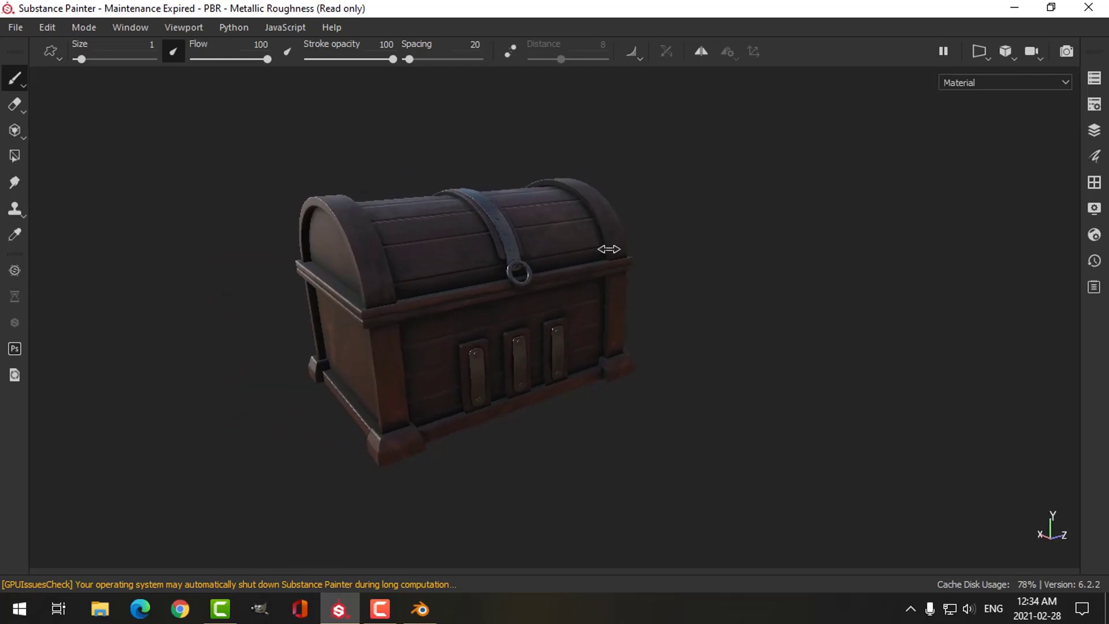
alt+drag(604, 248, 664, 259)
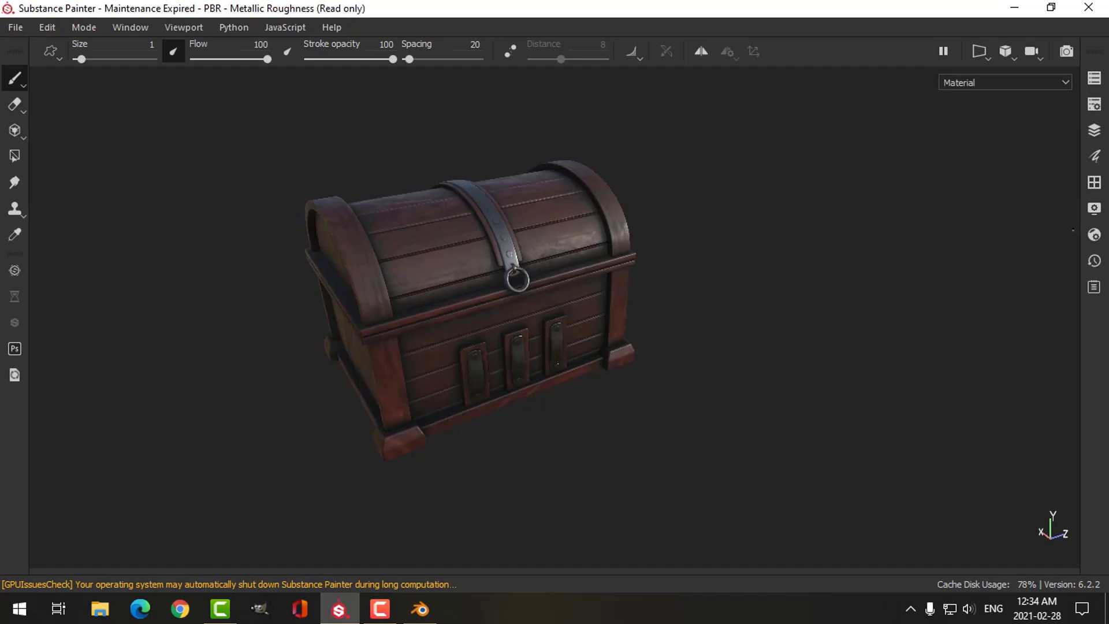
Step: Enable Activate Temporal Anti-Aliasing in the viewport's Camera display settings
click(1094, 208)
scroll(841, 413, down, 10)
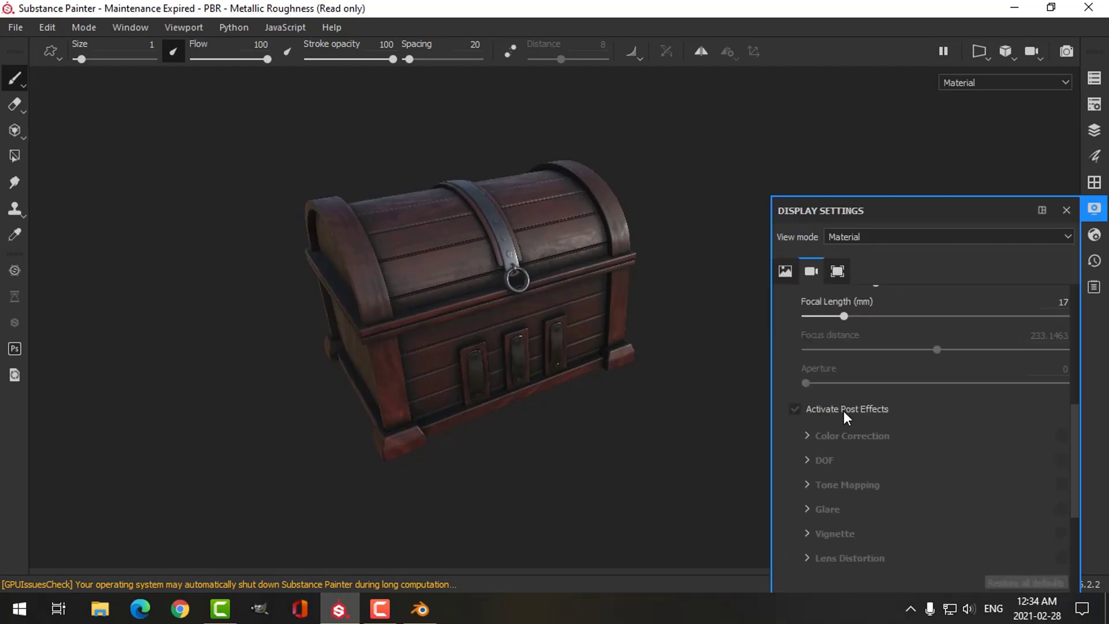
scroll(843, 411, down, 4)
click(795, 366)
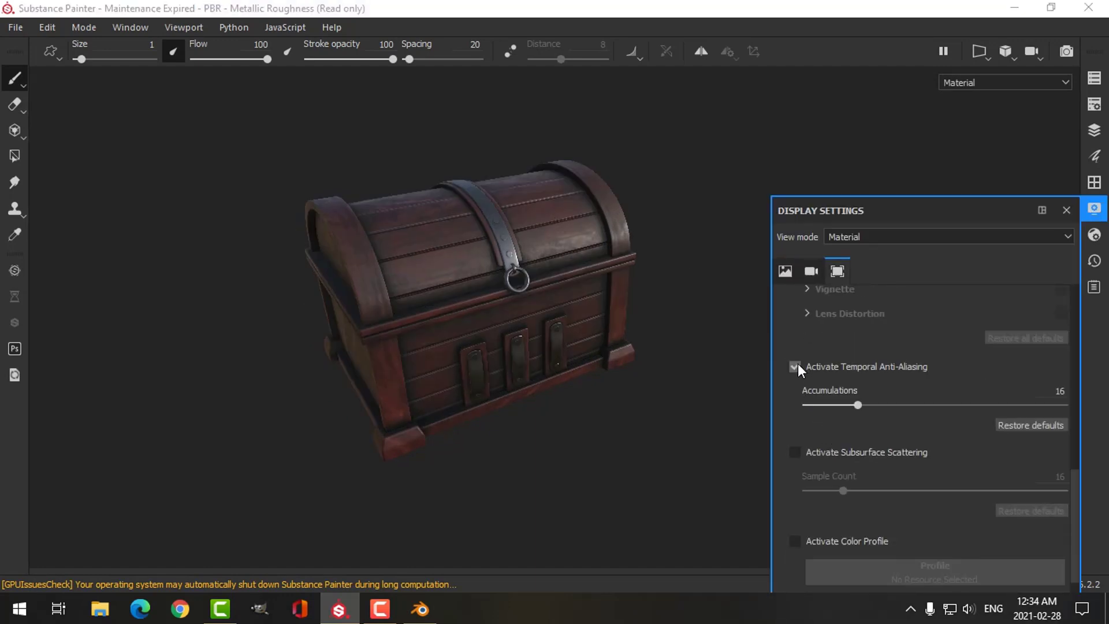
click(1093, 207)
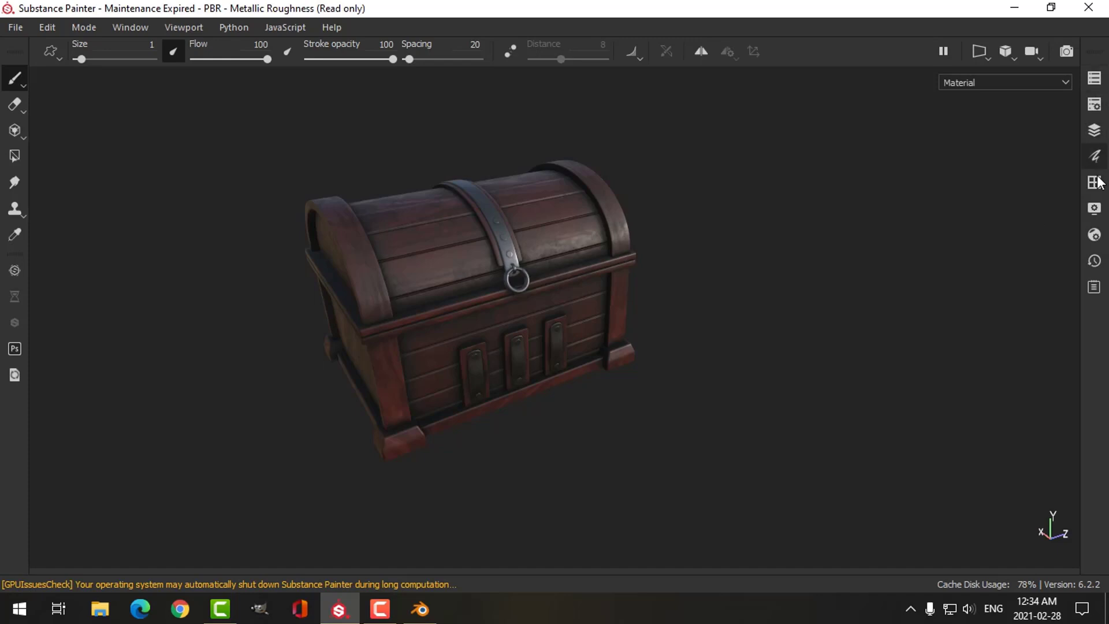
Step: Add a new fill layer with a black mask above Folder 1 in ChestRound
click(1094, 208)
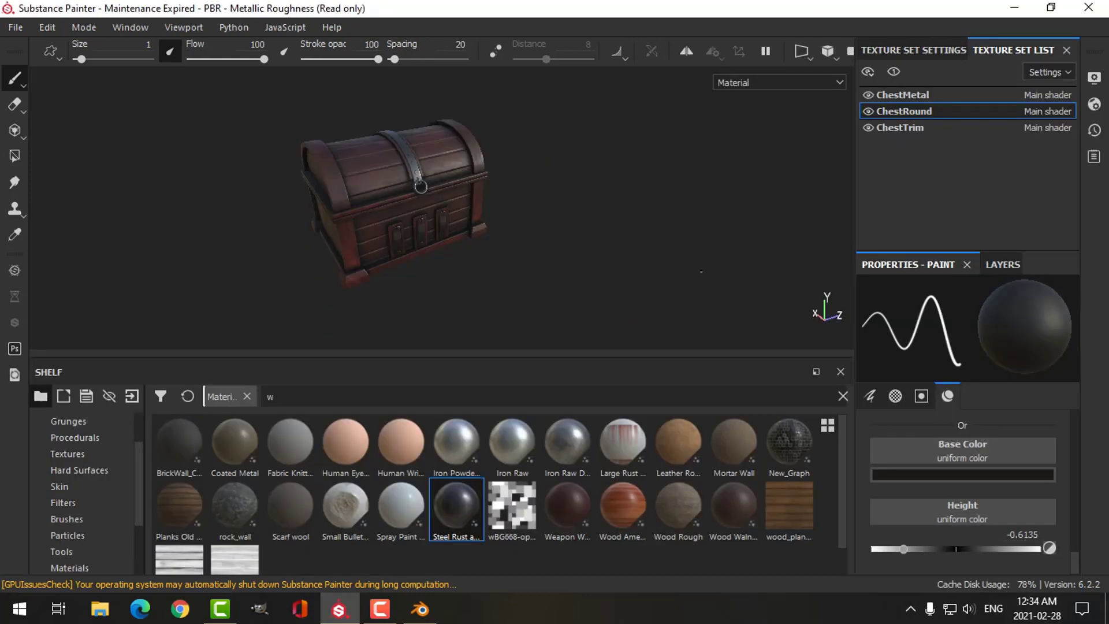
click(1002, 265)
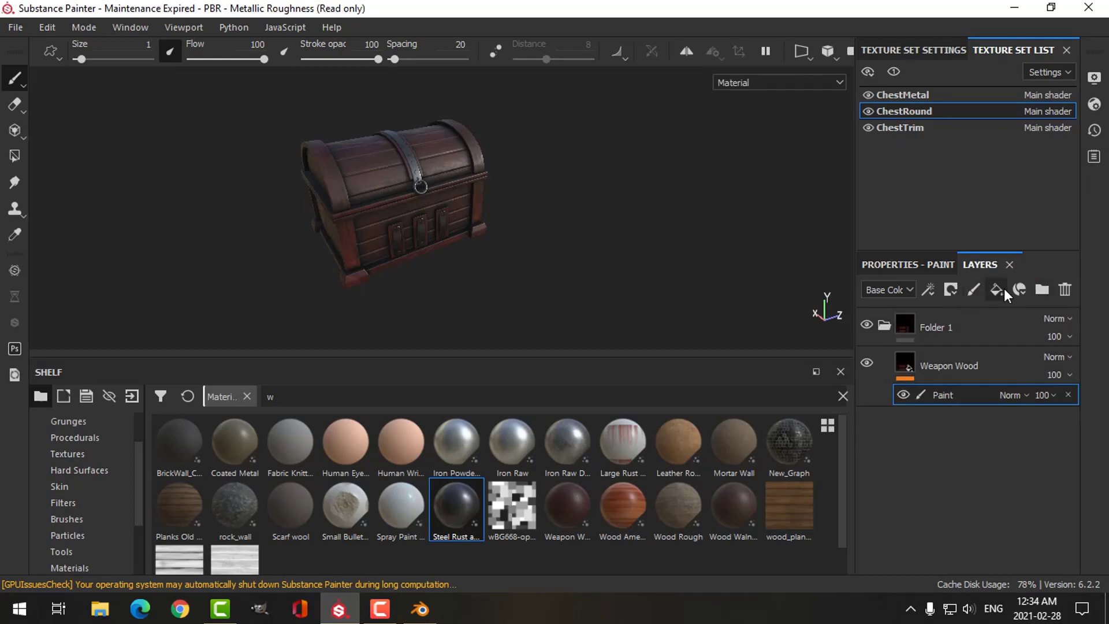
click(884, 325)
click(962, 327)
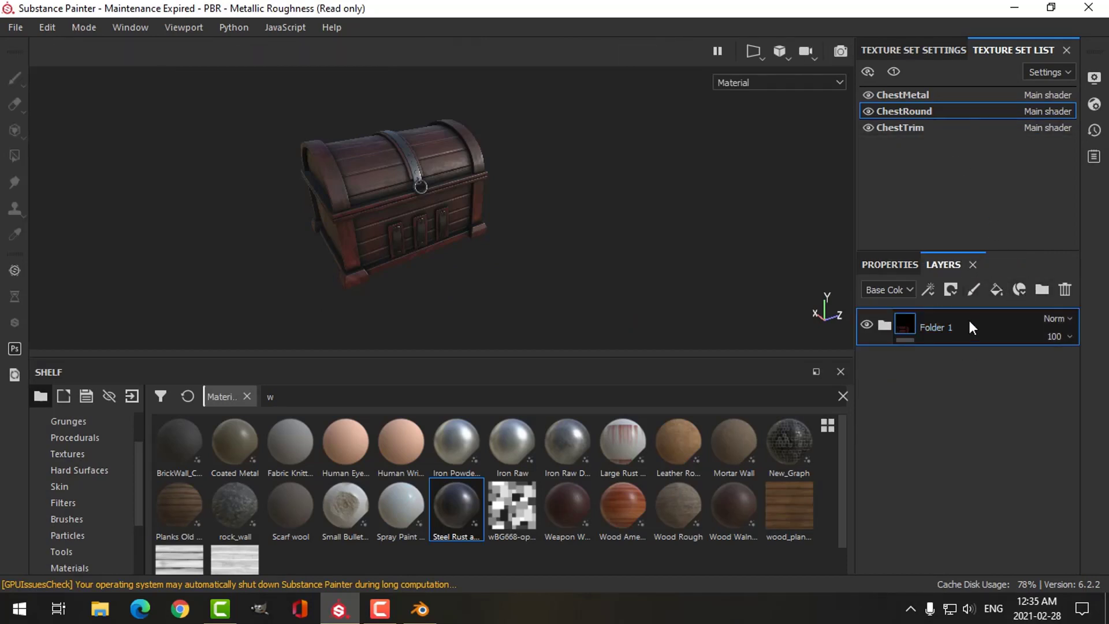
click(995, 289)
right_click(926, 323)
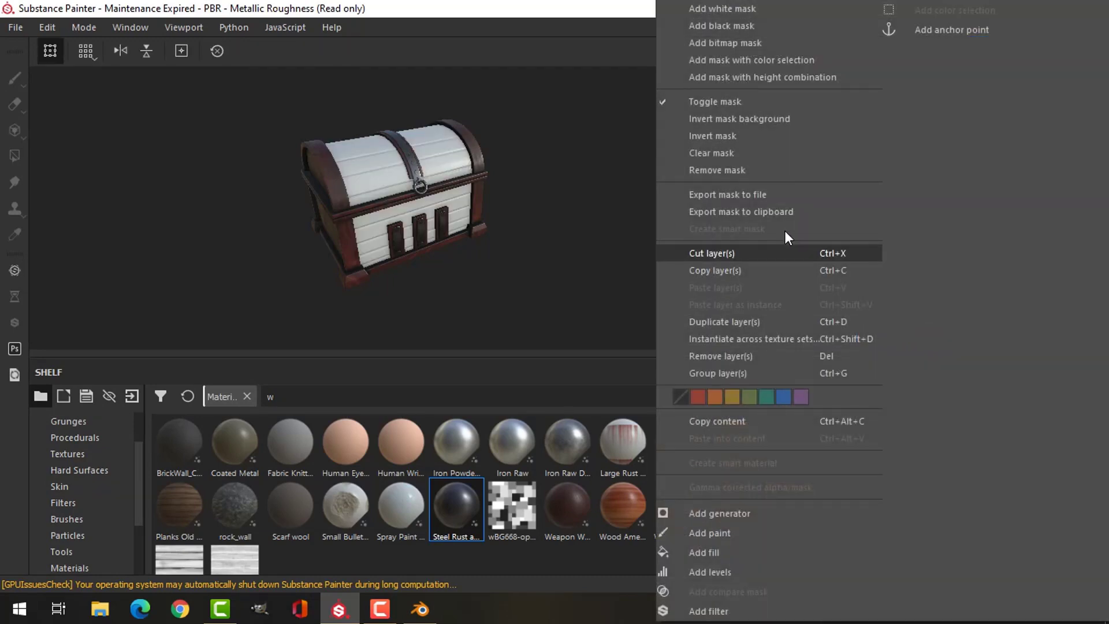
click(725, 25)
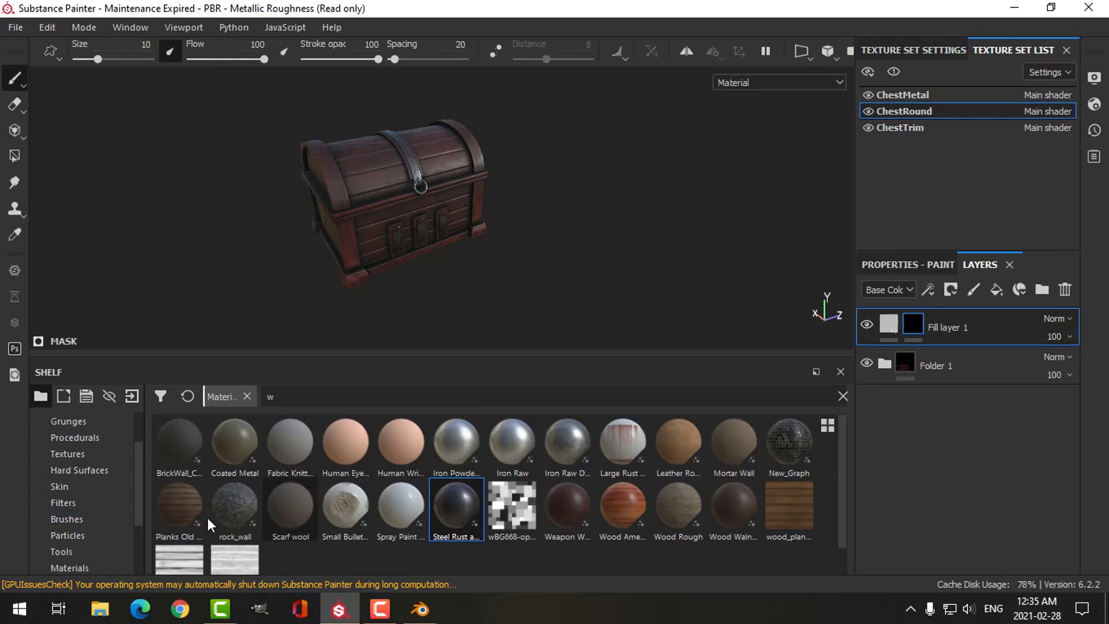
Step: Apply the Moss smart mask to Fill layer 1
drag(138, 466, 142, 517)
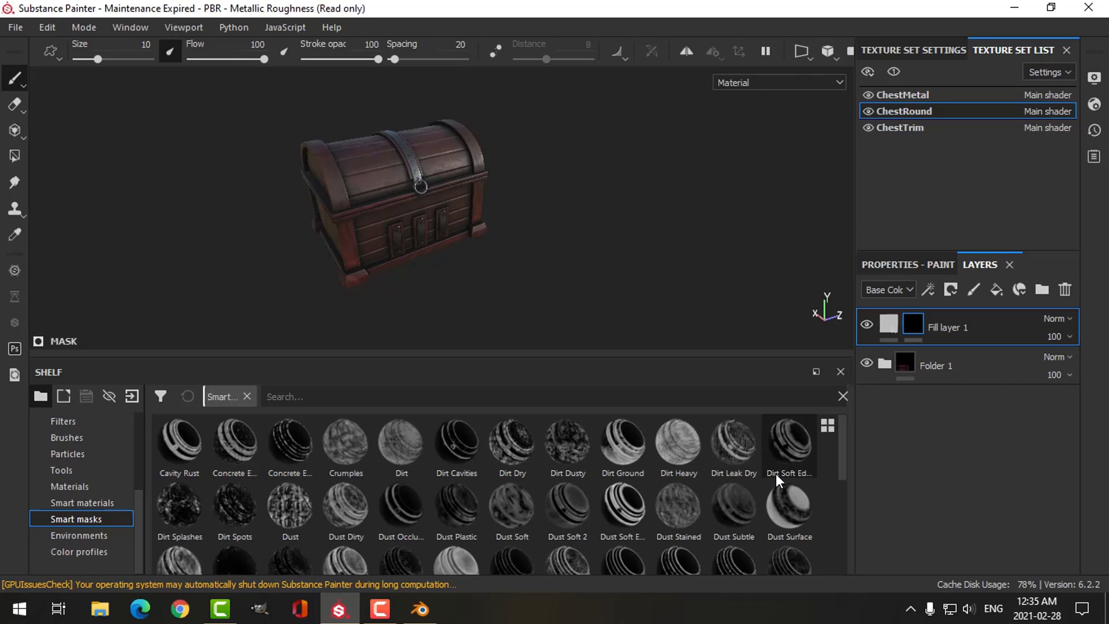
drag(843, 430, 840, 501)
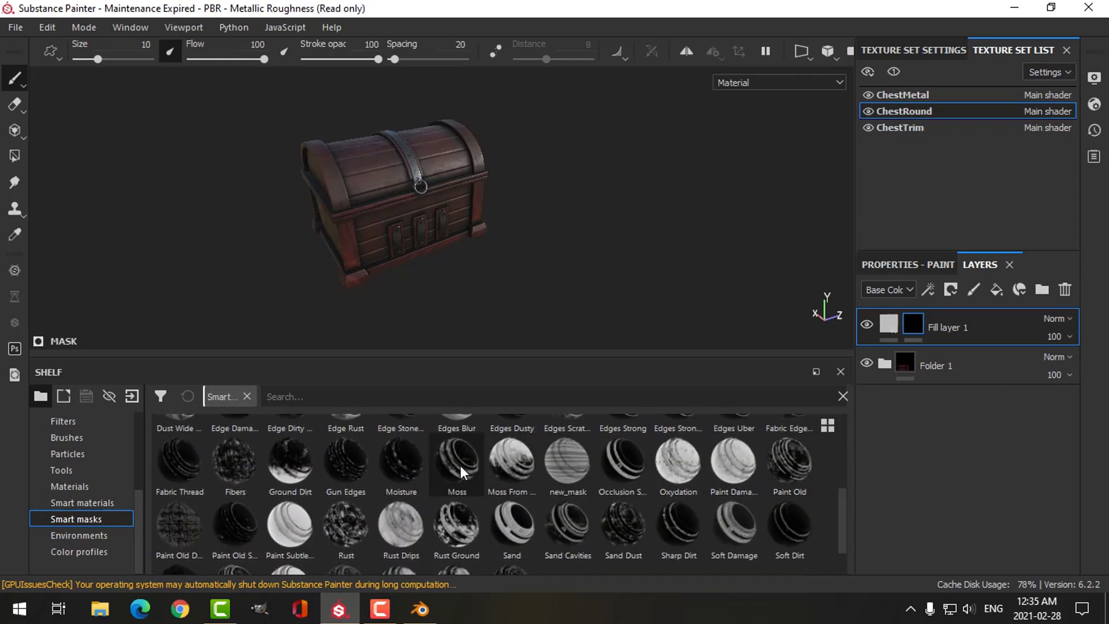
drag(460, 465, 889, 328)
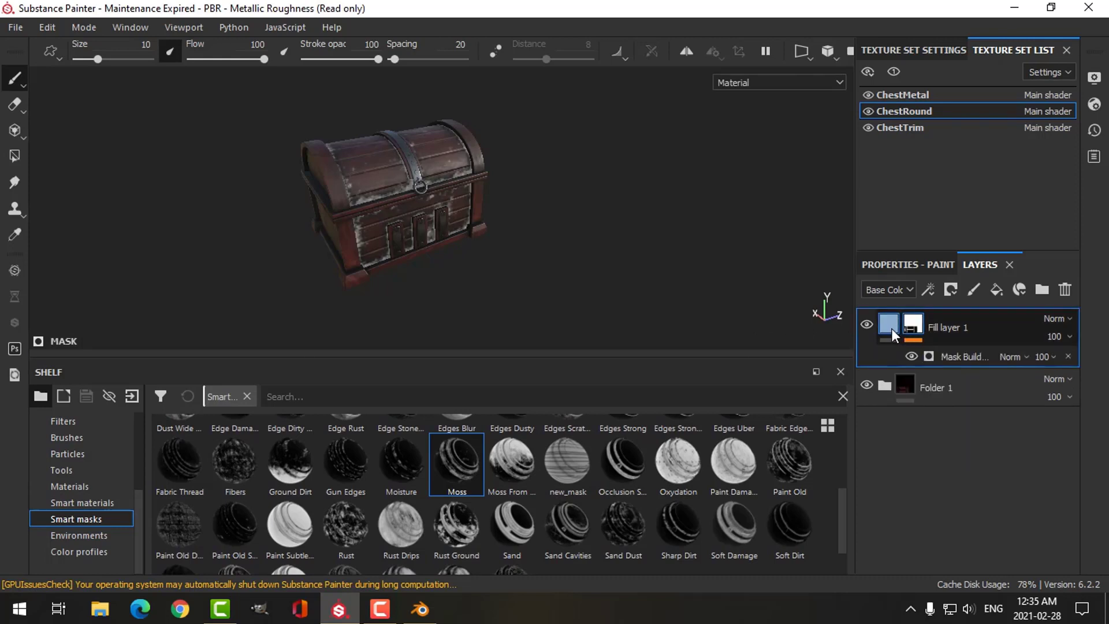
click(891, 328)
Step: Set the fill layer's base colour to a saturated moss green
click(900, 263)
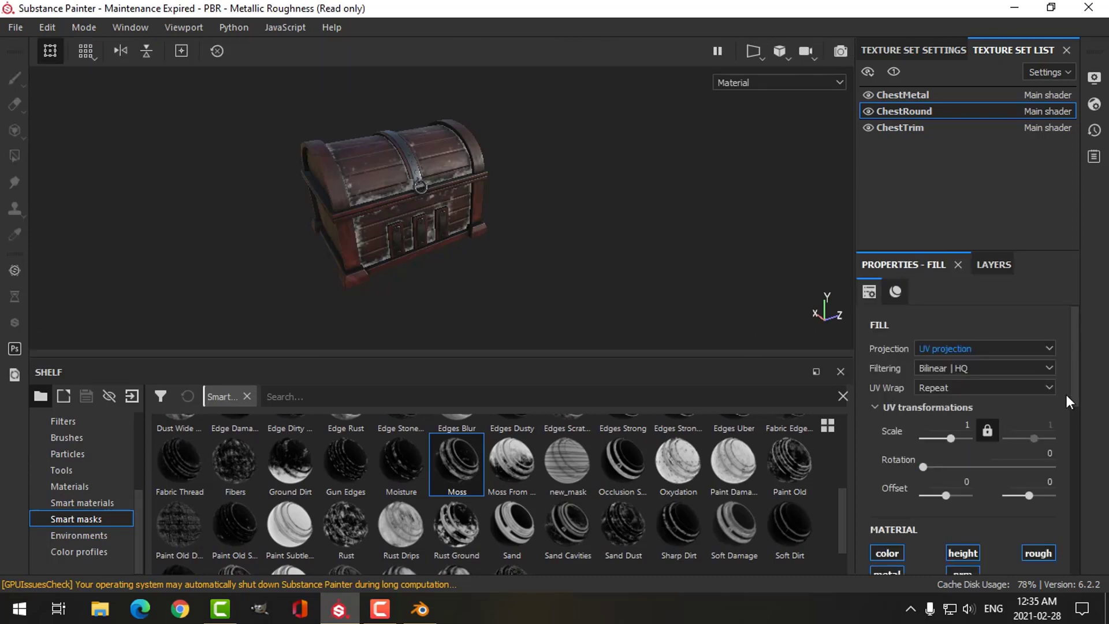
drag(1072, 354, 1074, 454)
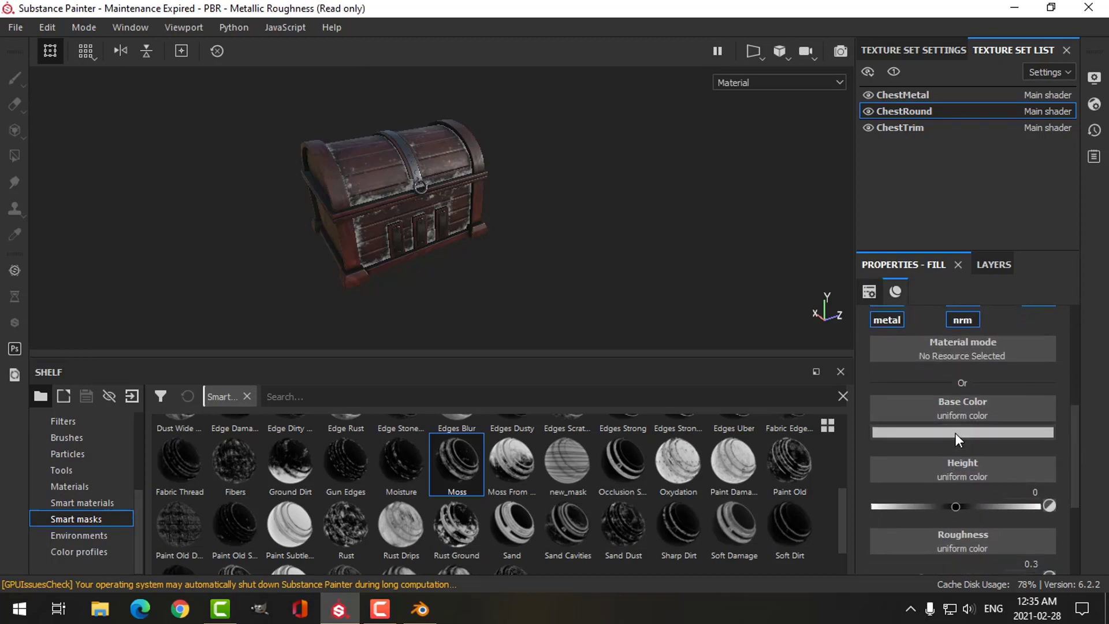
click(954, 433)
click(1071, 245)
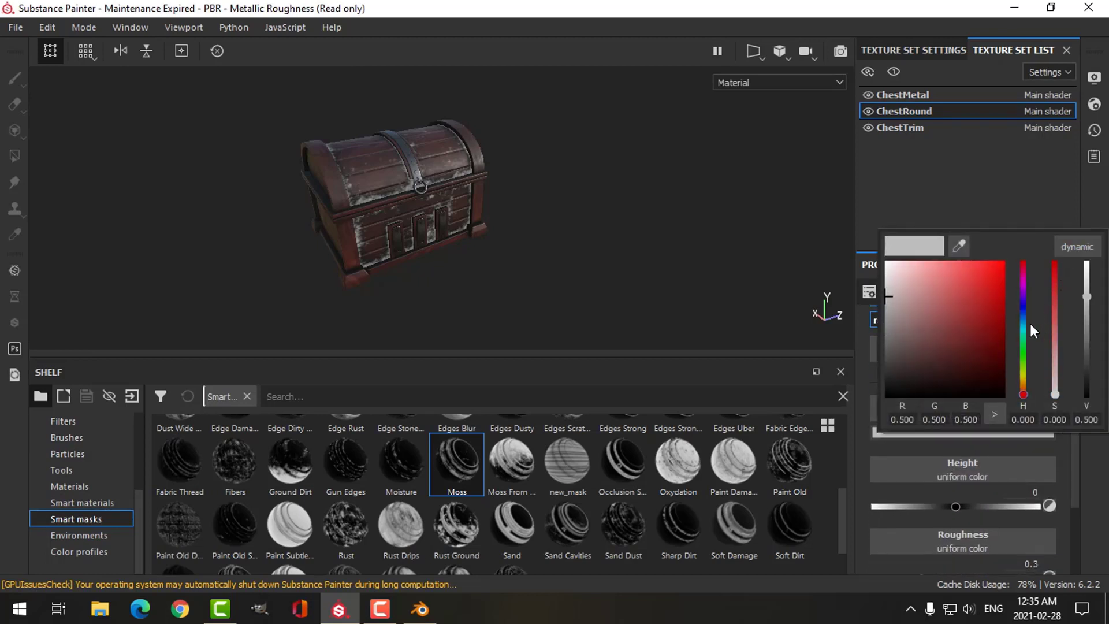
click(1022, 358)
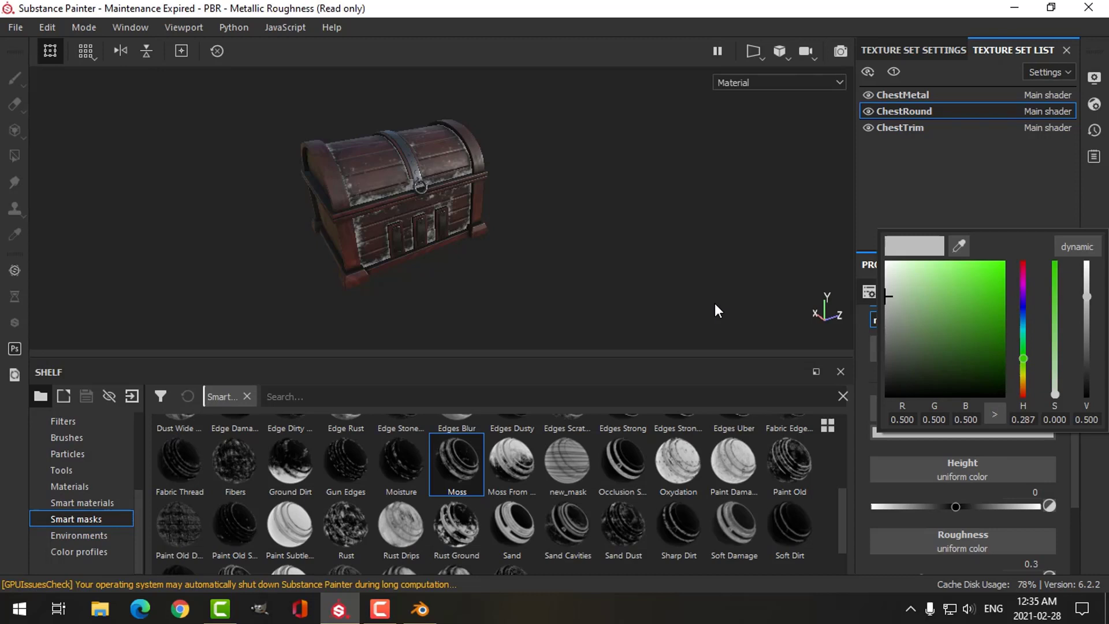
click(966, 285)
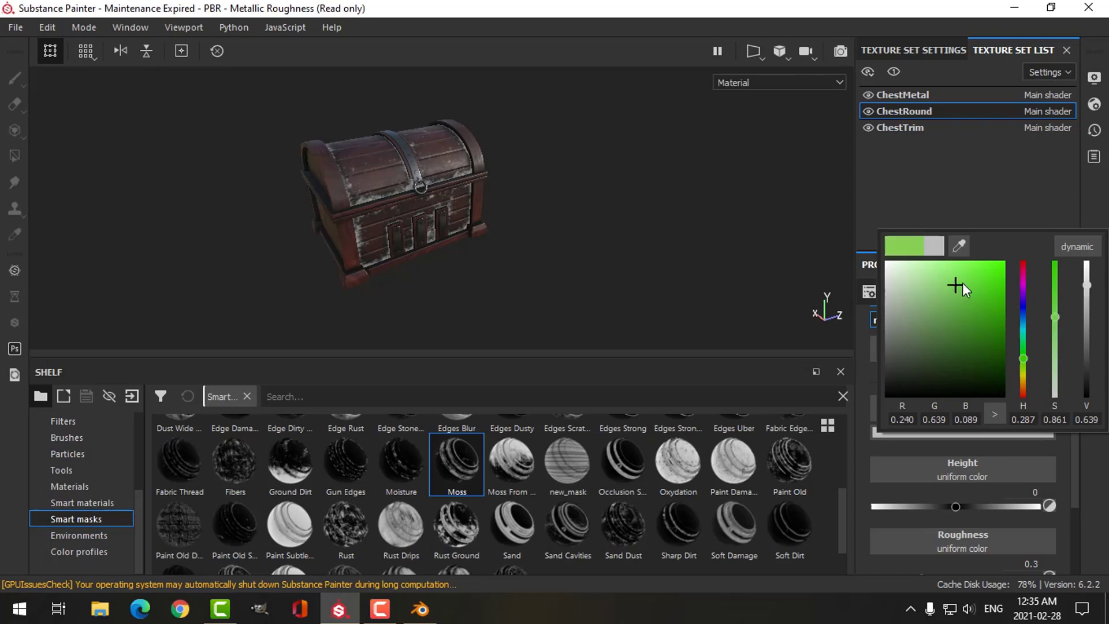
click(977, 193)
Step: Raise the moss height to 0.3237 and inspect the chest from the front
alt+drag(552, 245, 510, 243)
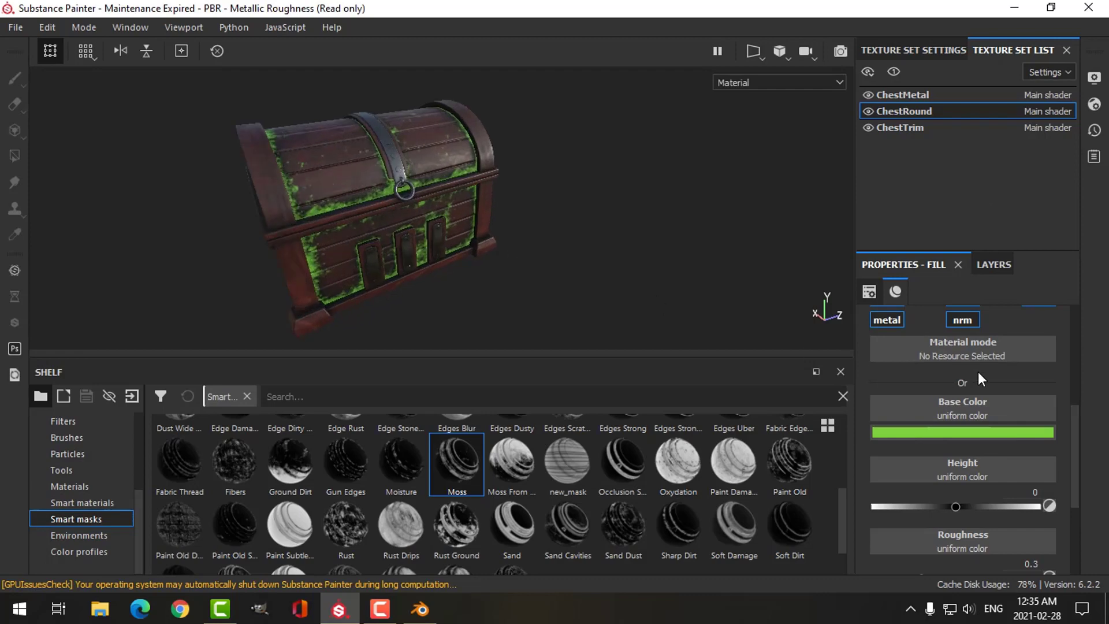
drag(954, 507, 982, 506)
alt+drag(422, 325, 410, 276)
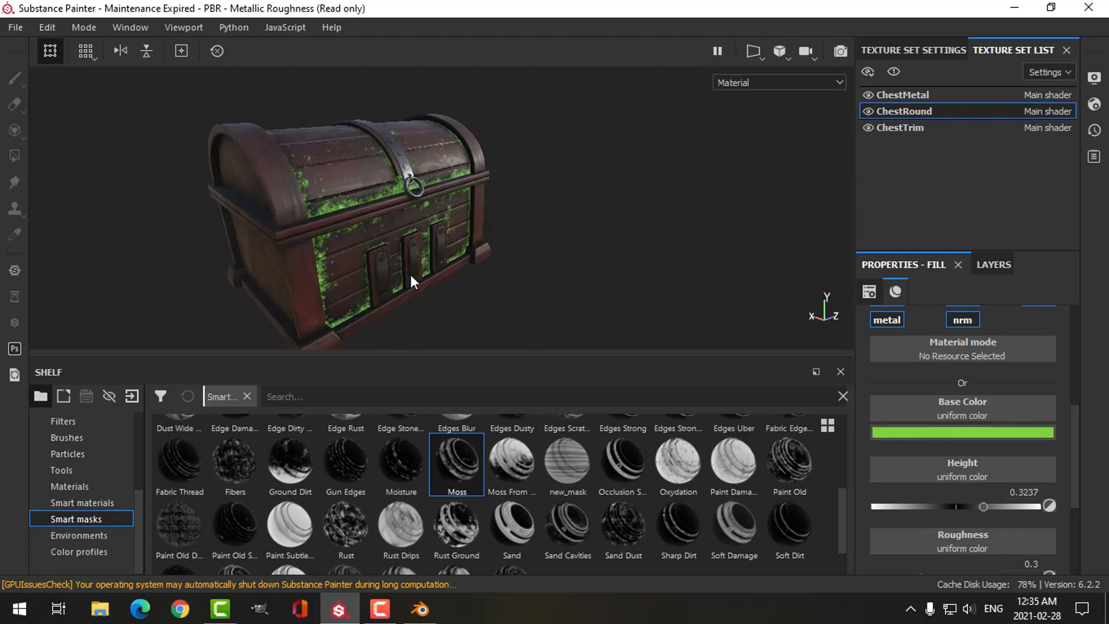
scroll(411, 275, up, 5)
scroll(410, 273, down, 5)
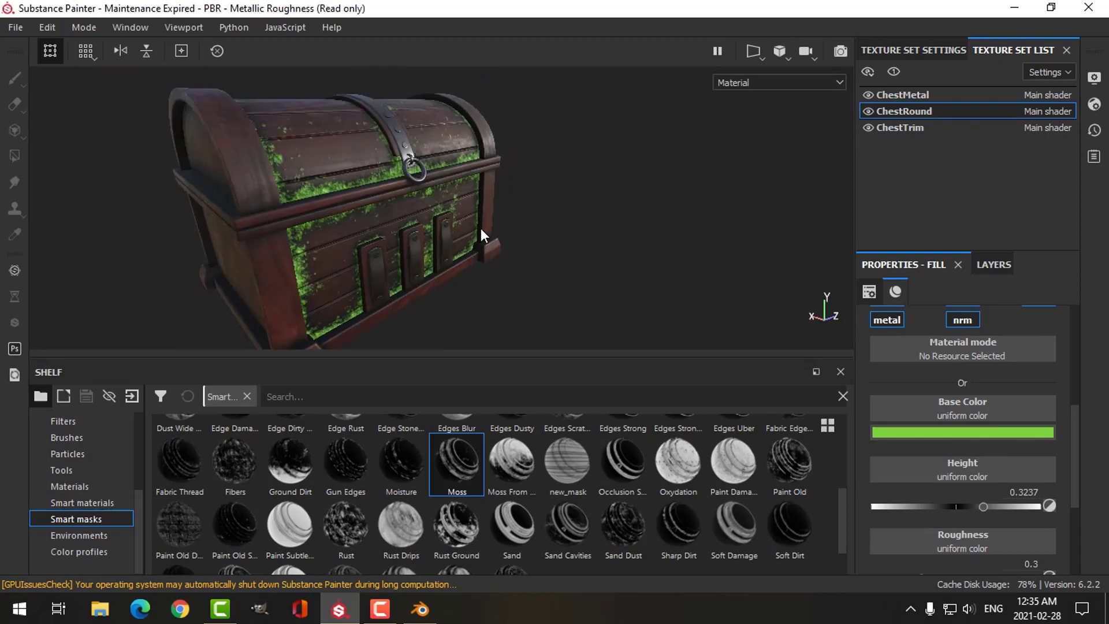
click(993, 264)
Step: Copy the moss Fill layer 1 and paste it into the ChestTrim texture set
right_click(931, 321)
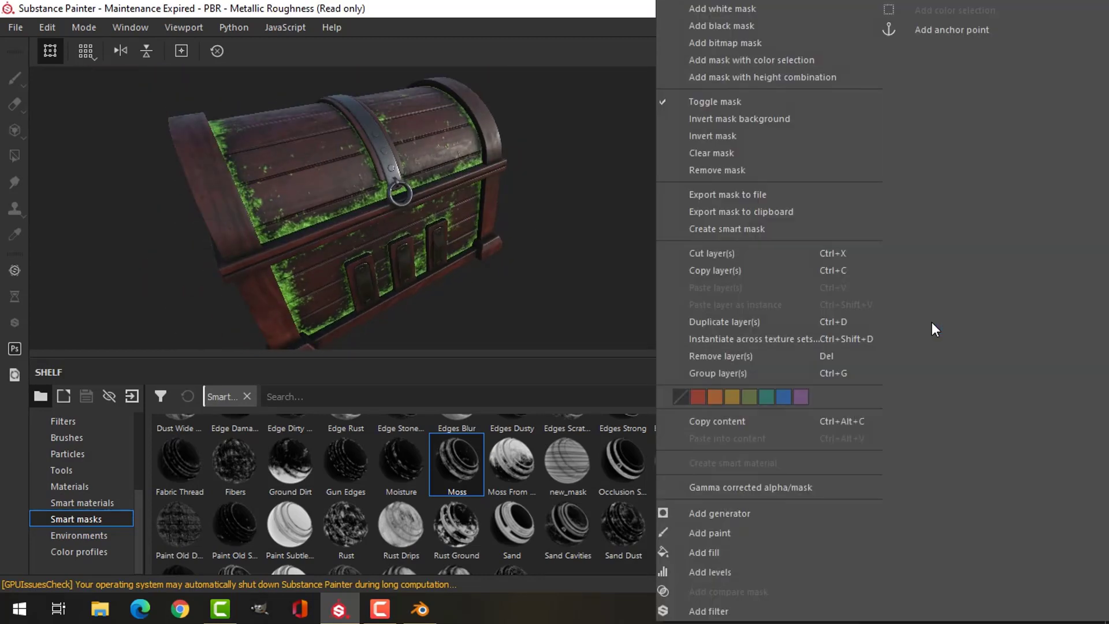
click(721, 270)
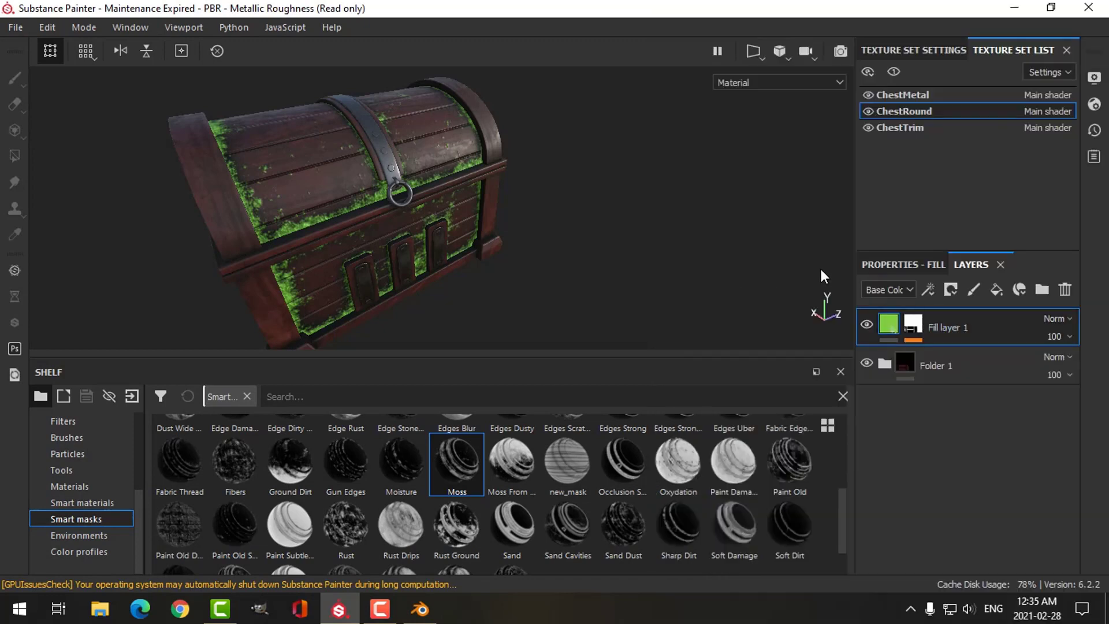
click(918, 128)
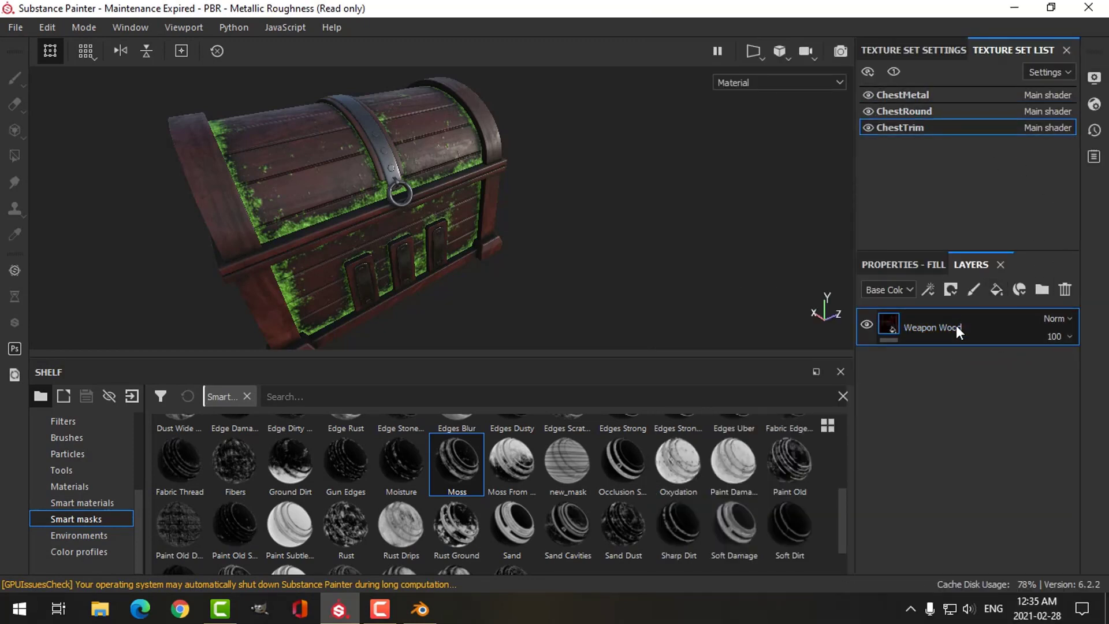
right_click(951, 324)
click(730, 288)
Step: Delete the moss layer from ChestTrim and return to the ChestRound texture set
alt+drag(465, 240, 476, 201)
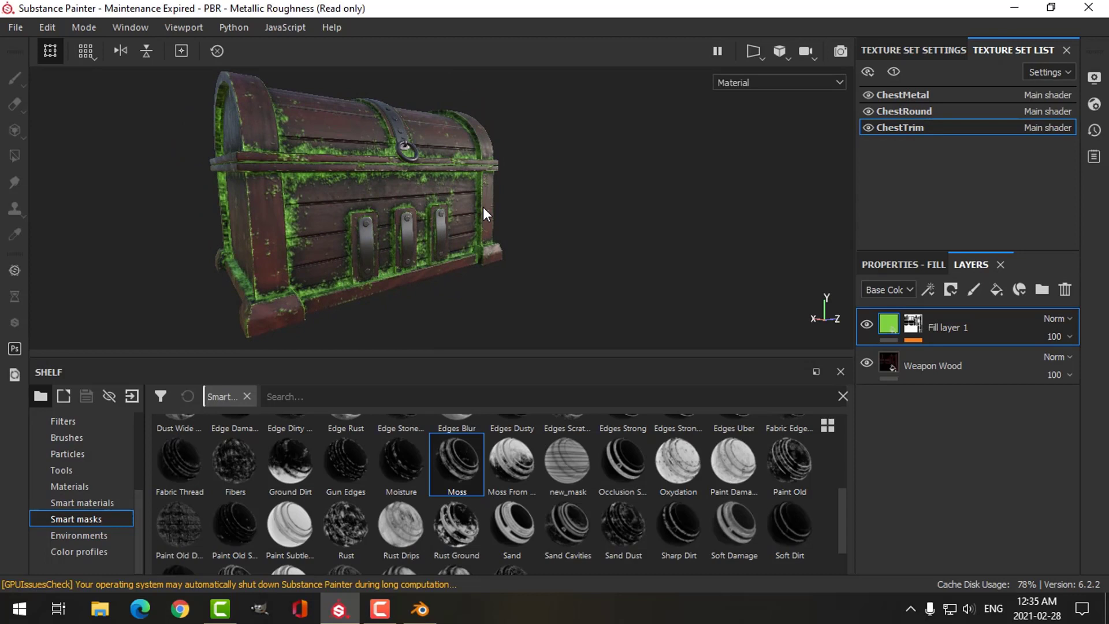
click(1065, 290)
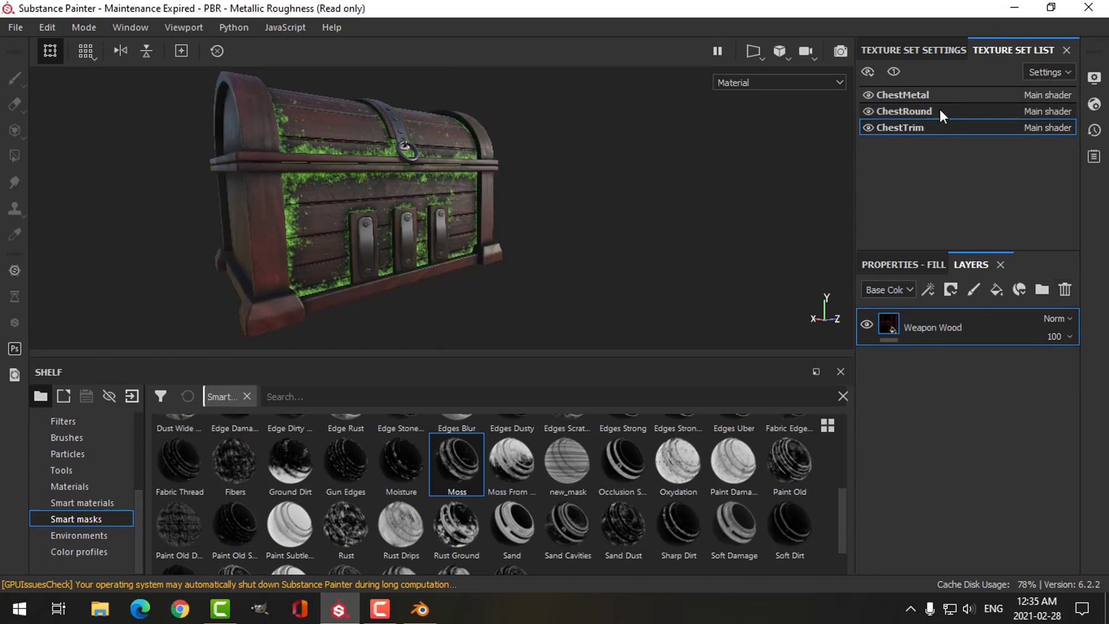
click(940, 110)
click(1065, 289)
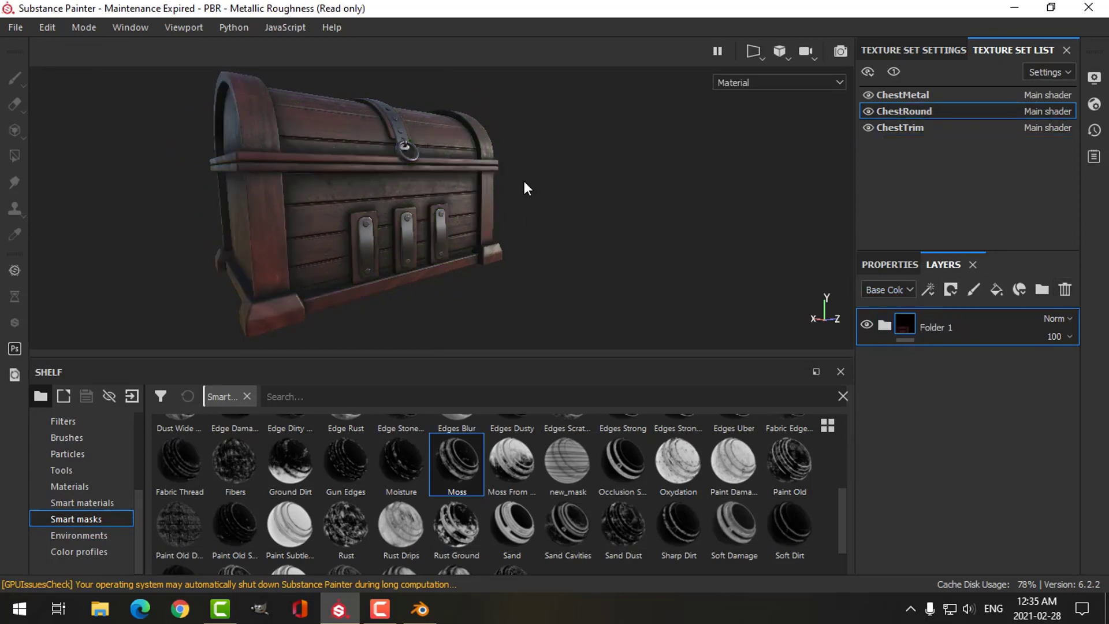
alt+drag(526, 188, 535, 185)
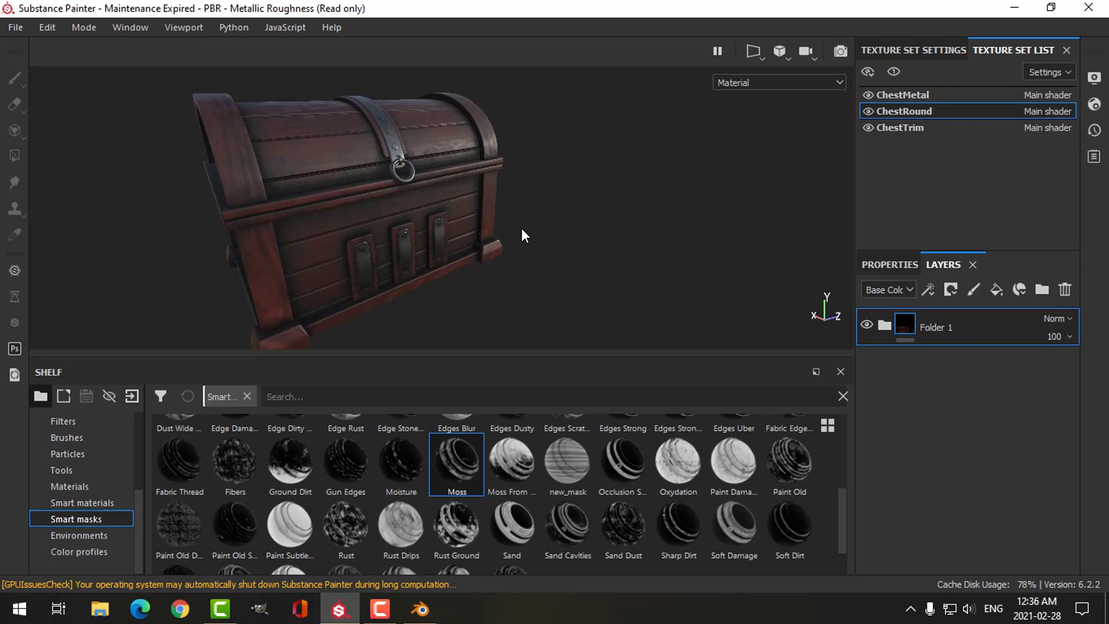
alt+drag(522, 232, 578, 212)
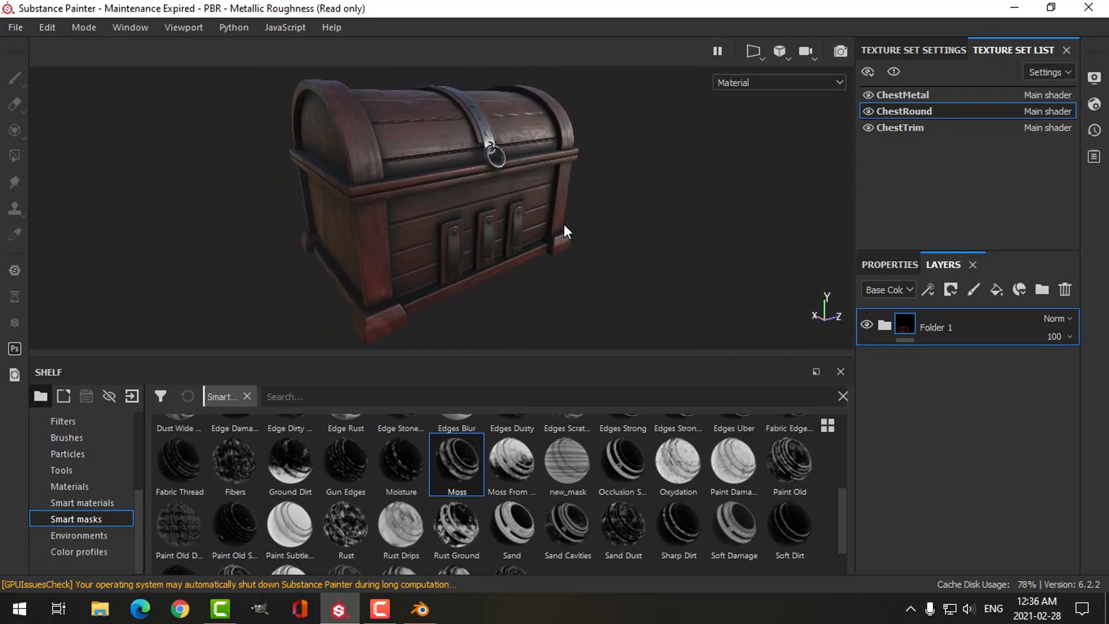